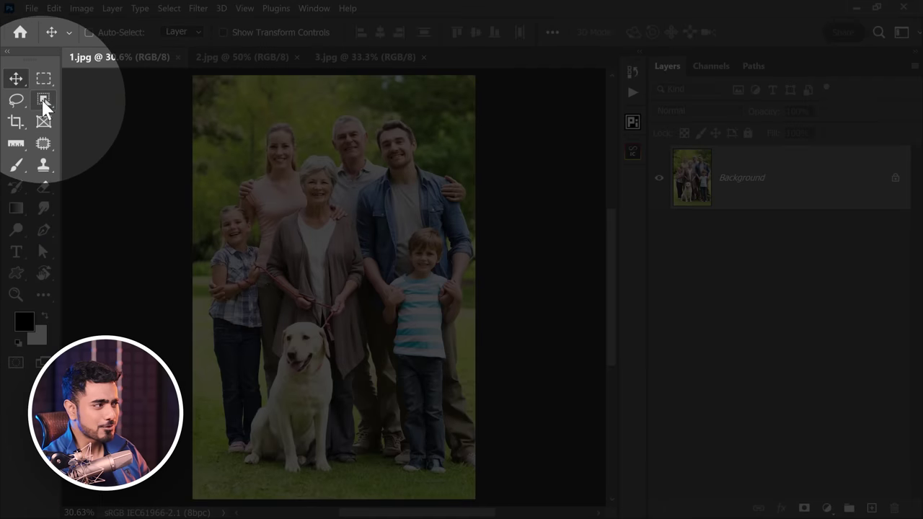
Step: With the Object Selection tool and Object Finder on, select the man and boy in the family photo
left_click(44, 100)
left_click(78, 99)
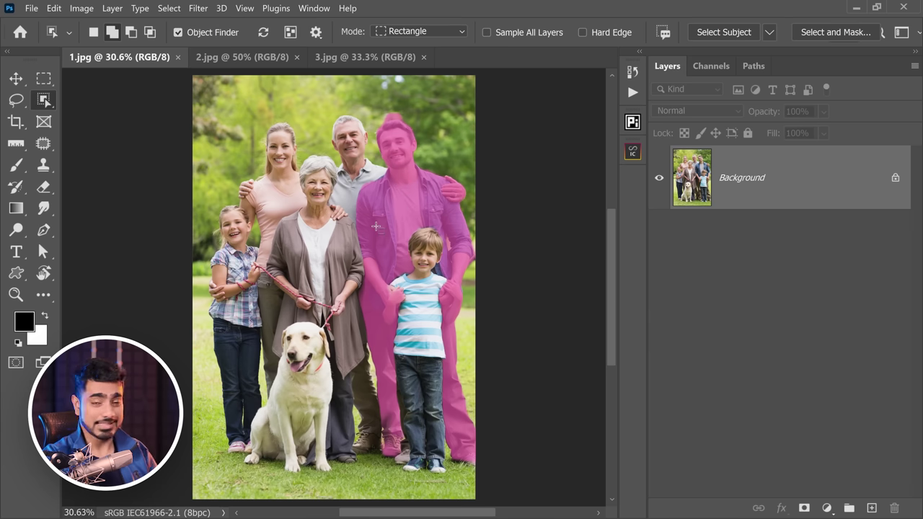
left_click(375, 226)
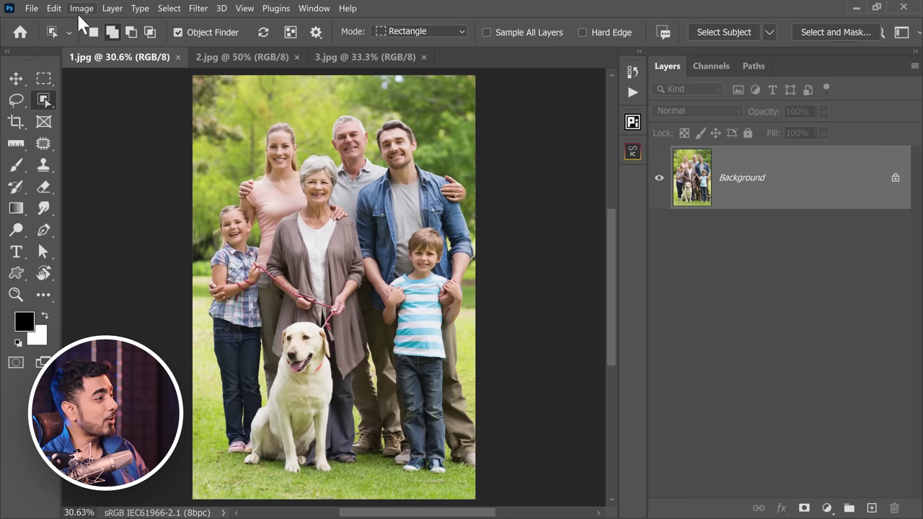
Step: Run Layer > Mask All Objects on 1.jpg to create masked Background Object groups
left_click(111, 8)
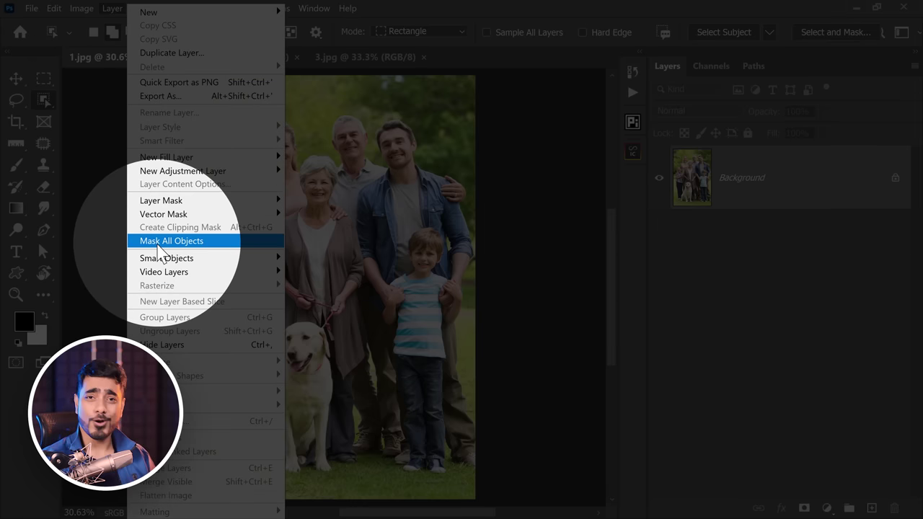
left_click(162, 243)
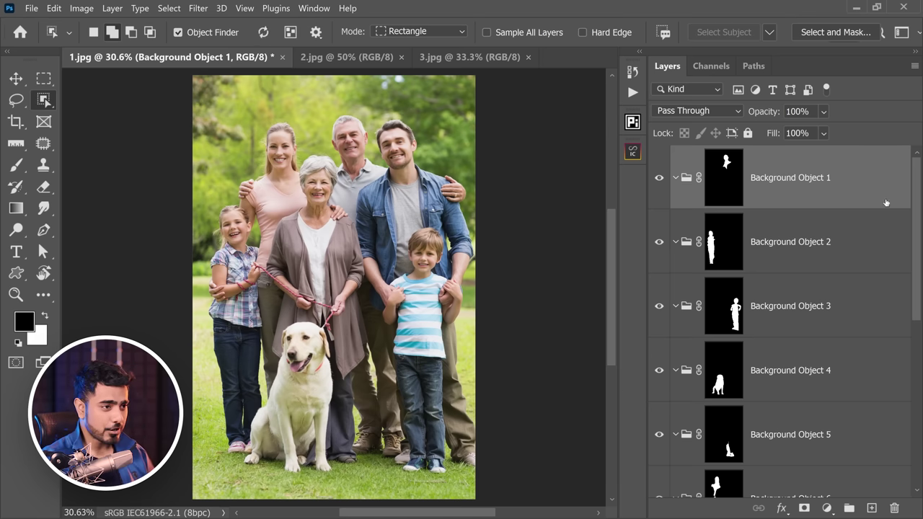
Step: Target Background Object 10's mask and preview it alone before returning to the colour view
left_click_drag(920, 238, 917, 408)
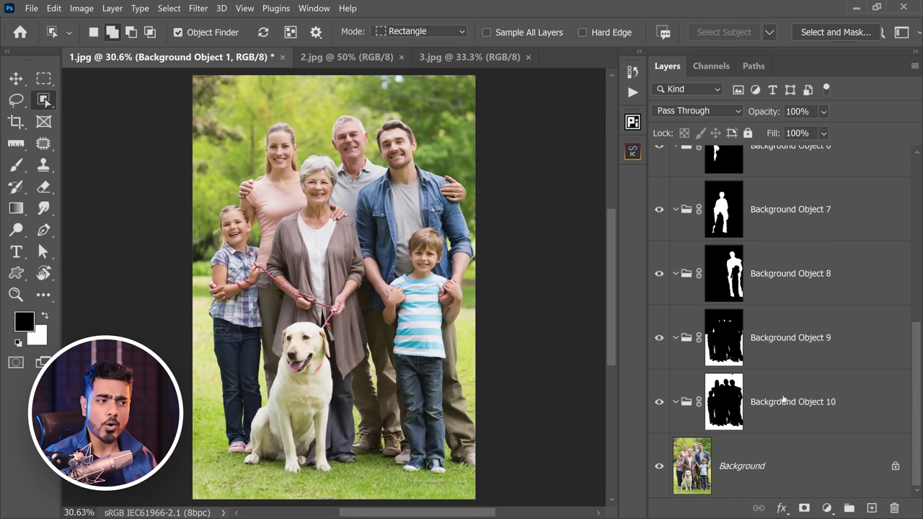
left_click(724, 401)
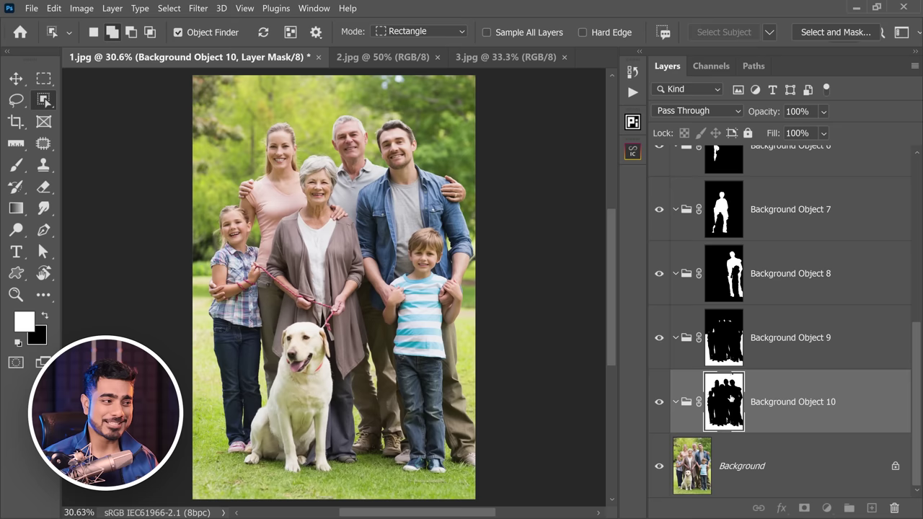
left_click(728, 401, "alt")
left_click(743, 395, "alt")
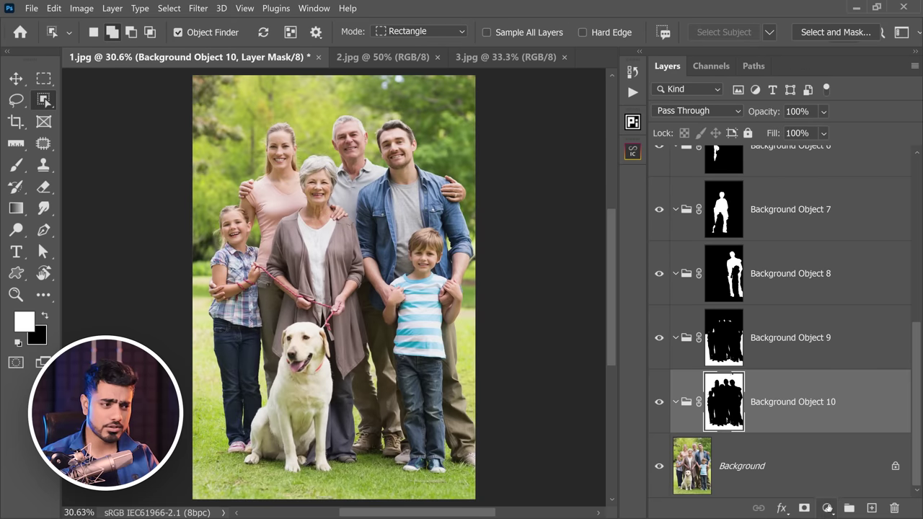
Step: Add a Curves adjustment raised to Input 114, Output 155 to brighten the photo
left_click(828, 508)
left_click(832, 331)
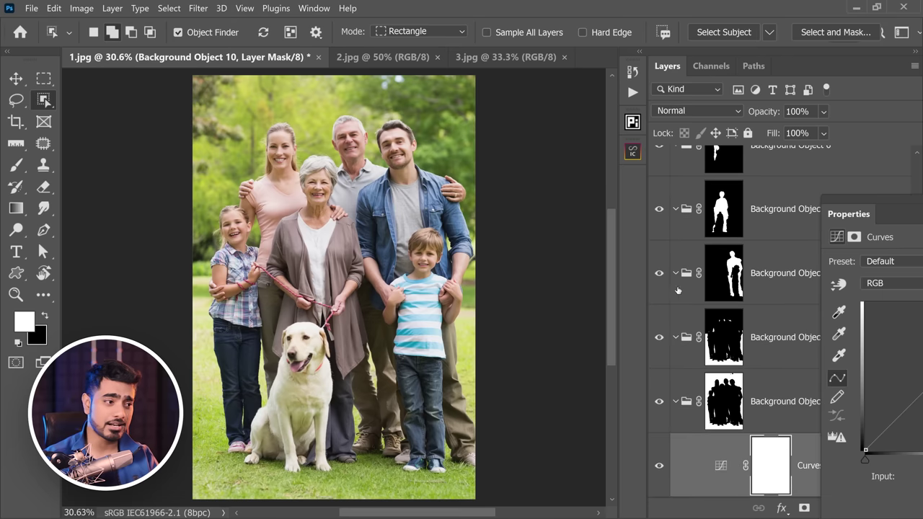
left_click_drag(848, 209, 621, 172)
left_click(718, 332)
left_click_drag(719, 332, 706, 325)
left_click(804, 163)
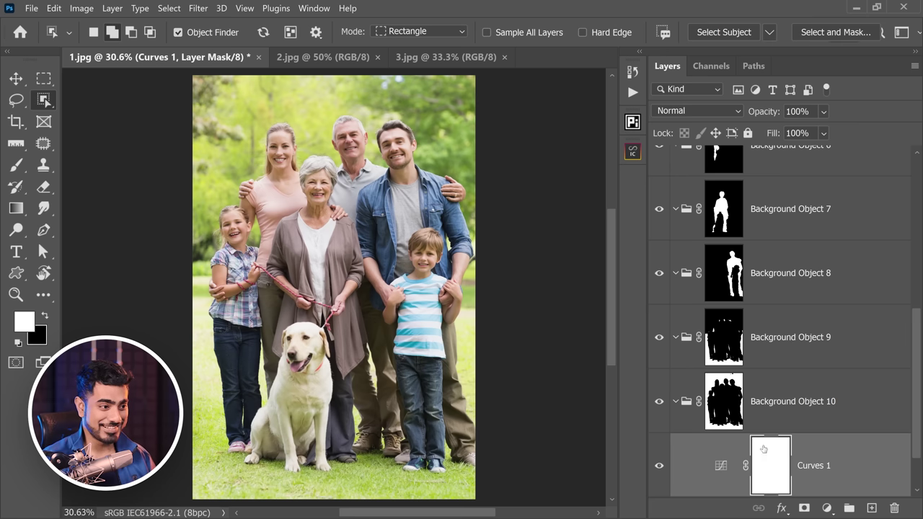
Step: Invert Background Object 10's mask with Ctrl+I so it covers the people
left_click(731, 410)
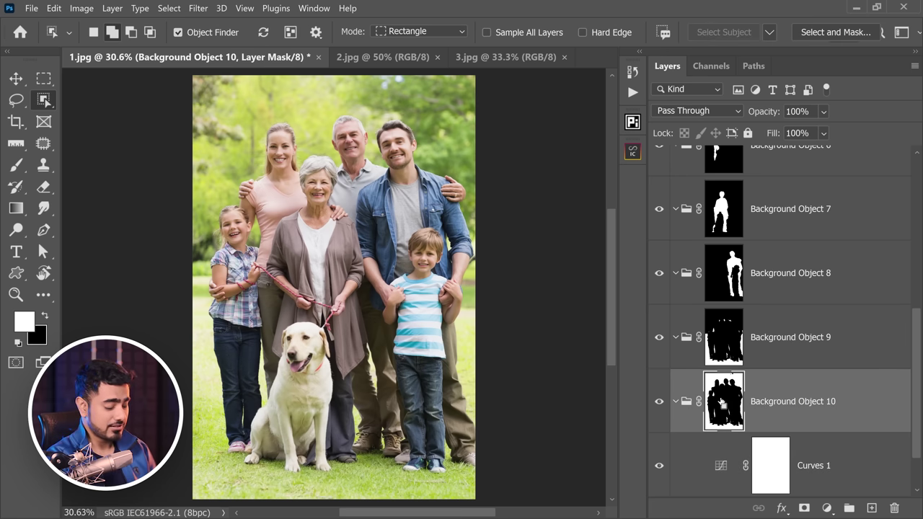
key("ctrl+i")
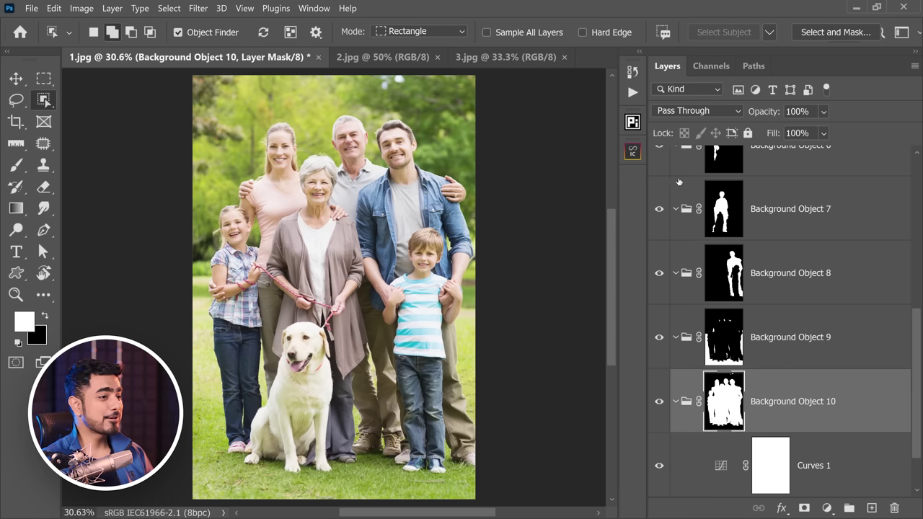
left_click_drag(919, 328, 901, 189)
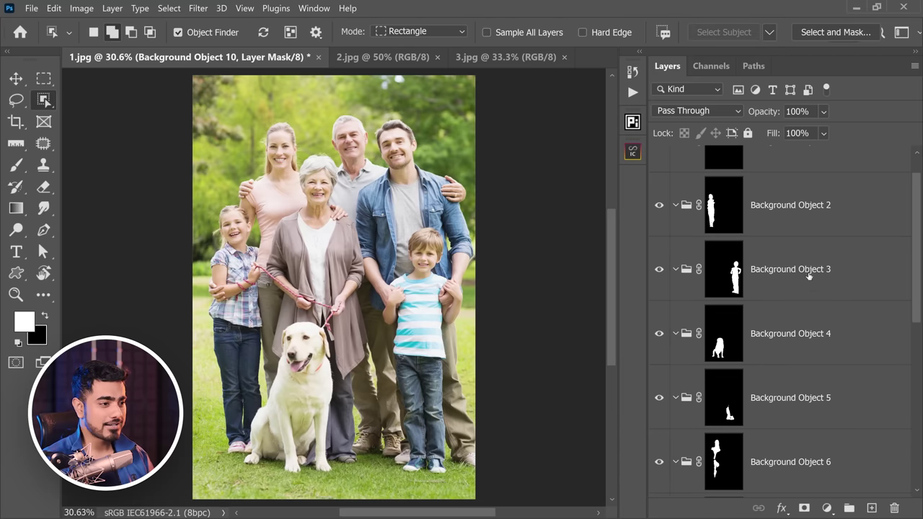
Step: Add a Hue/Saturation adjustment to the dog's Background Object 4 with Hue -9, Saturation -2
left_click(747, 339)
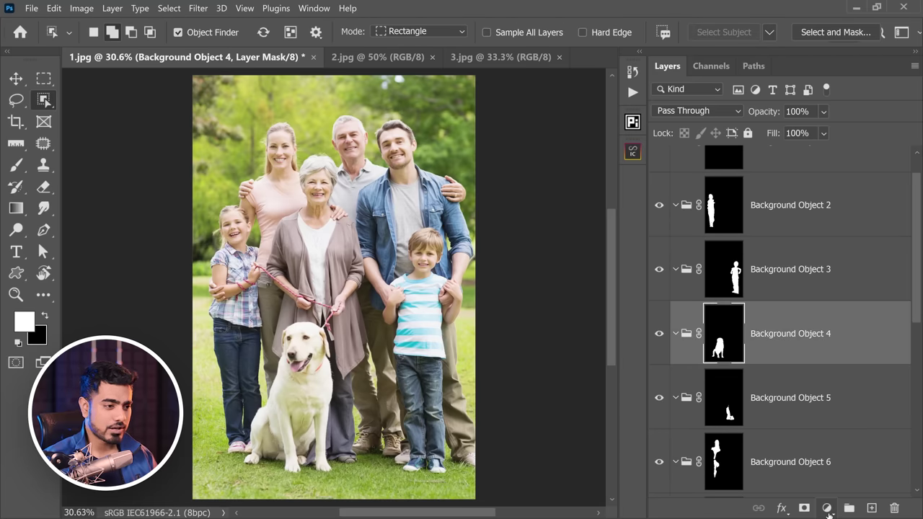
left_click(826, 508)
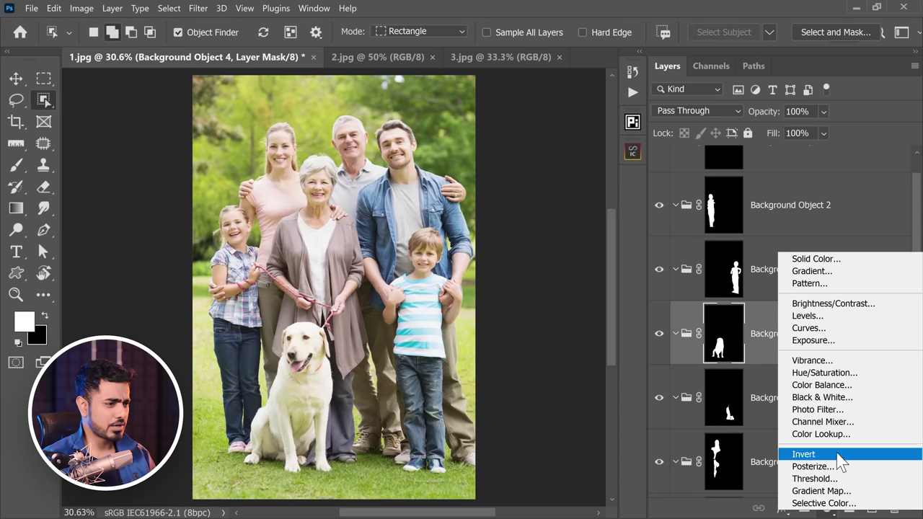
left_click(829, 375)
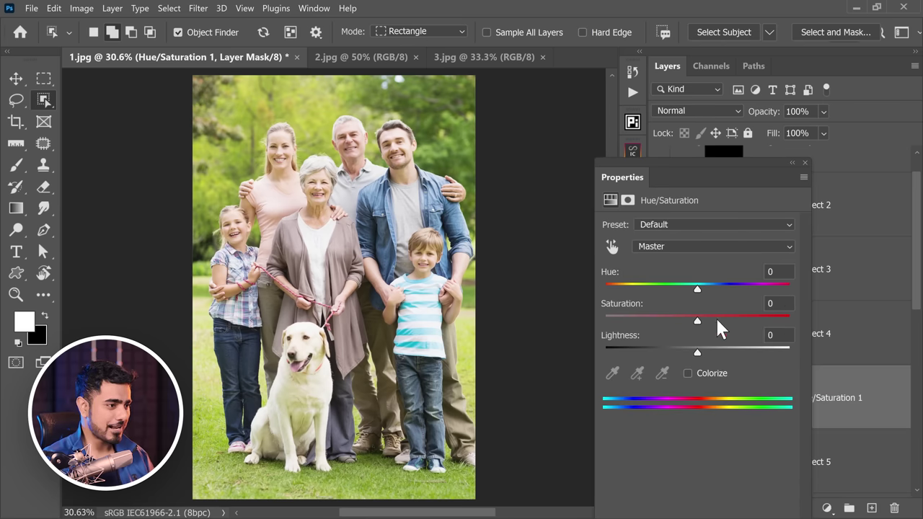
mouse_move(698, 321)
left_mouse_down()
mouse_move(679, 323)
mouse_move(694, 322)
left_mouse_up()
left_click_drag(696, 289, 691, 288)
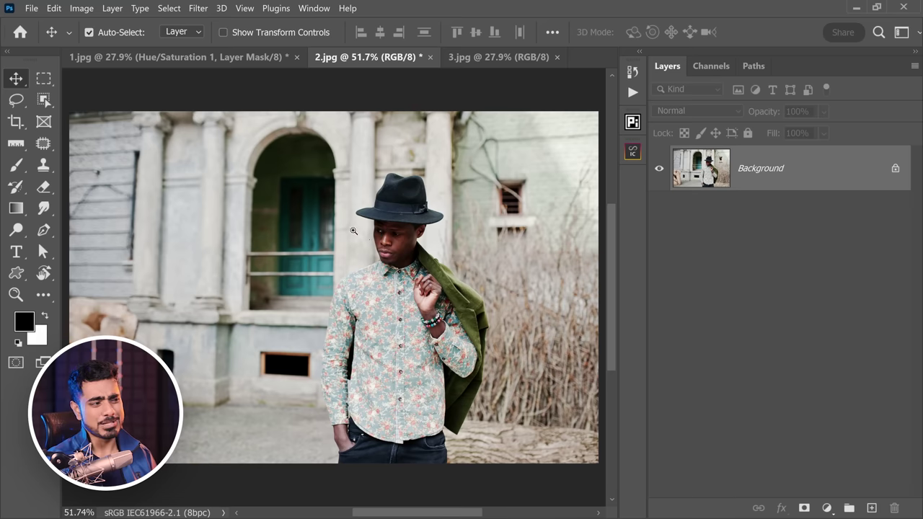
Step: In 2.jpg, run Layer > Mask All Objects and fit the photo with Ctrl+0
left_click_drag(353, 230, 310, 245)
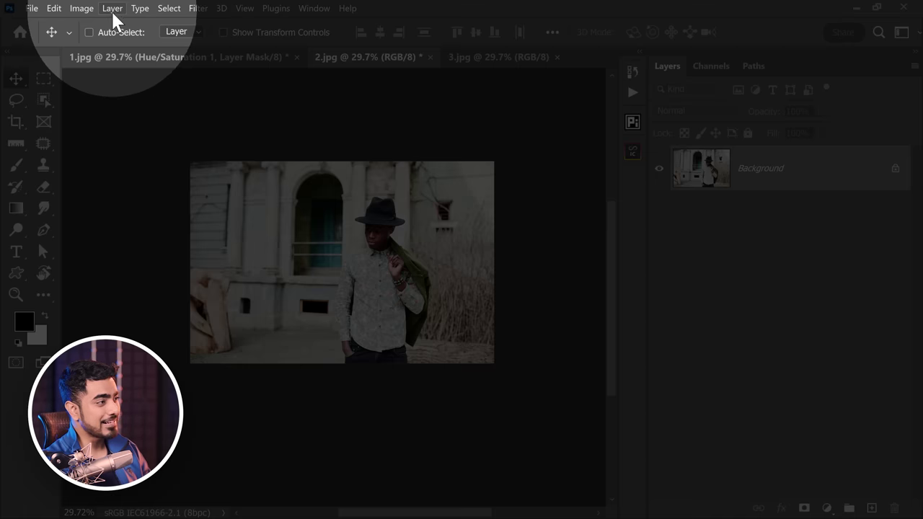
left_click(112, 9)
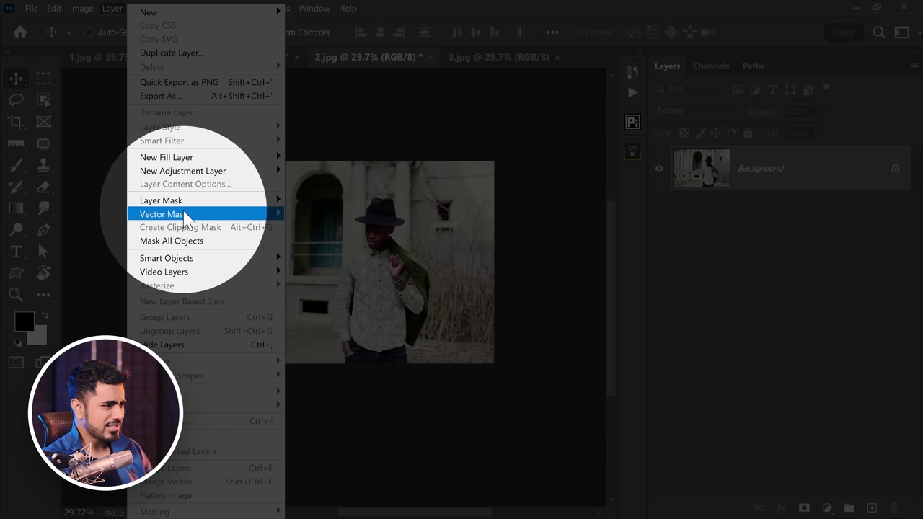
left_click(188, 242)
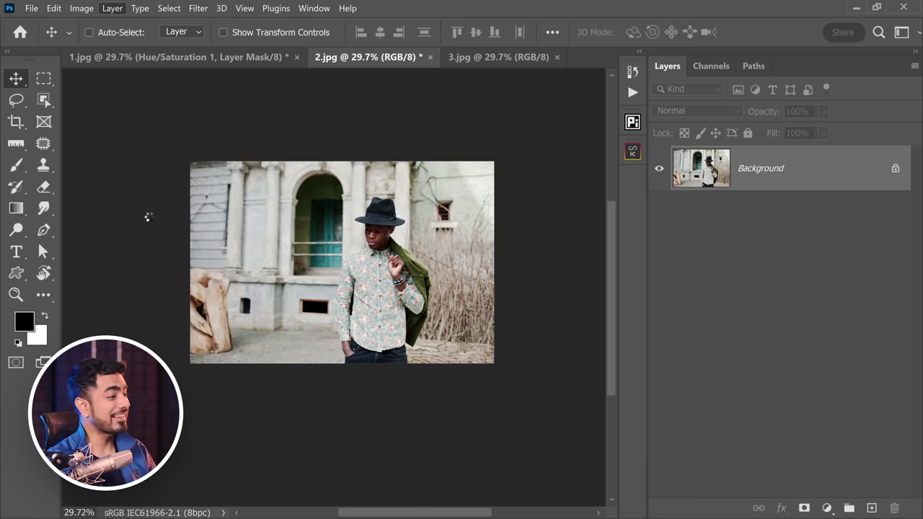
key("ctrl+0")
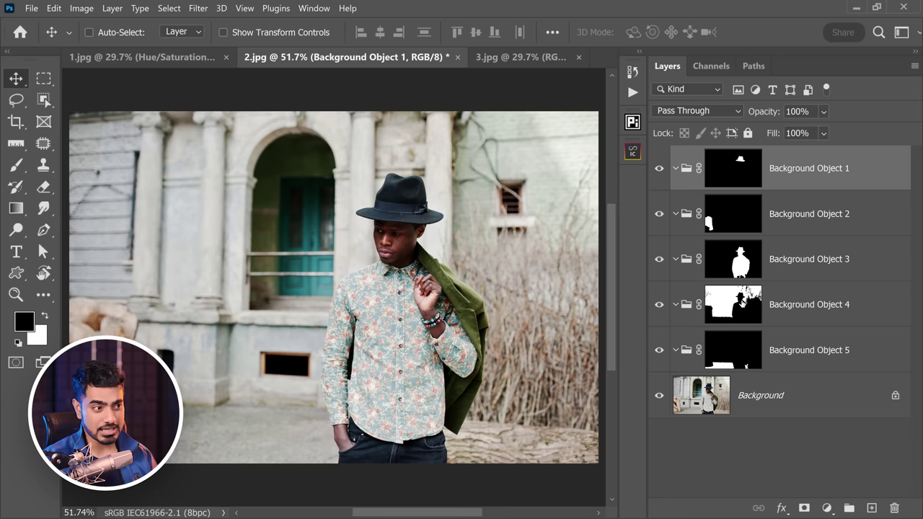
Step: Preview Background Object 4's mask alone, zooming in on the hat edge, then fit the view
left_click(737, 312, "alt")
left_click(738, 313, "alt")
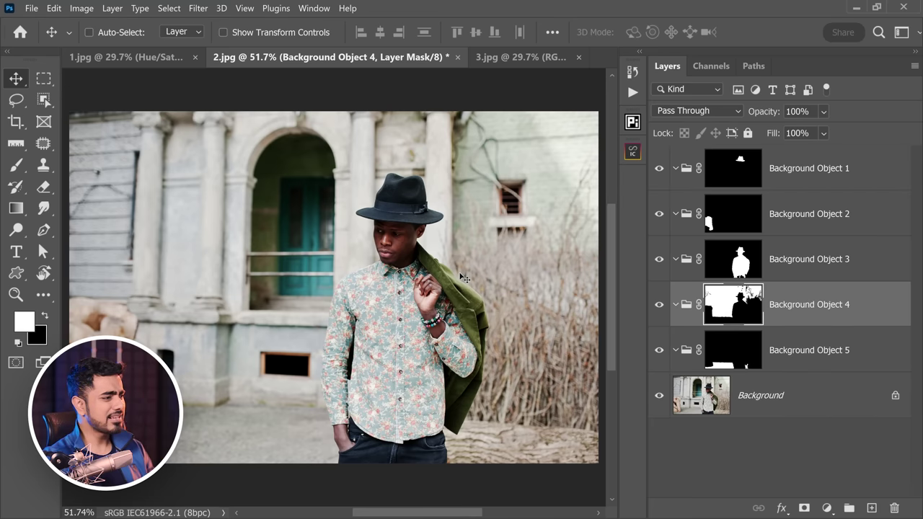
left_click(331, 193)
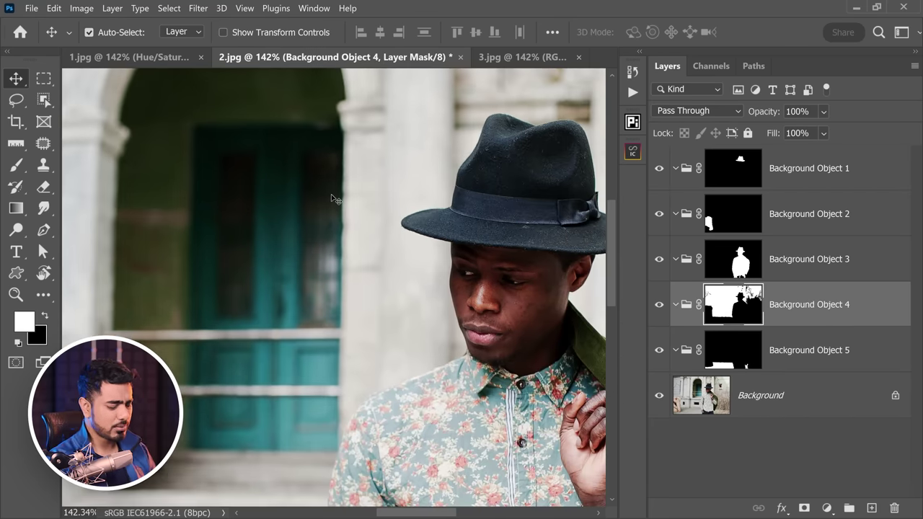
key("ctrl+0")
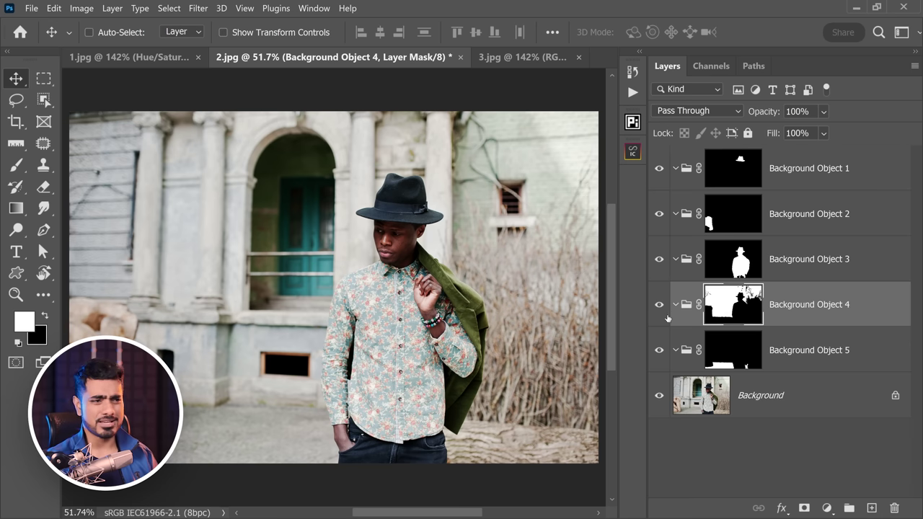
Step: Add a Curves adjustment to Background Object 4, setting the point at Input 108 to Output 92
left_click(827, 507)
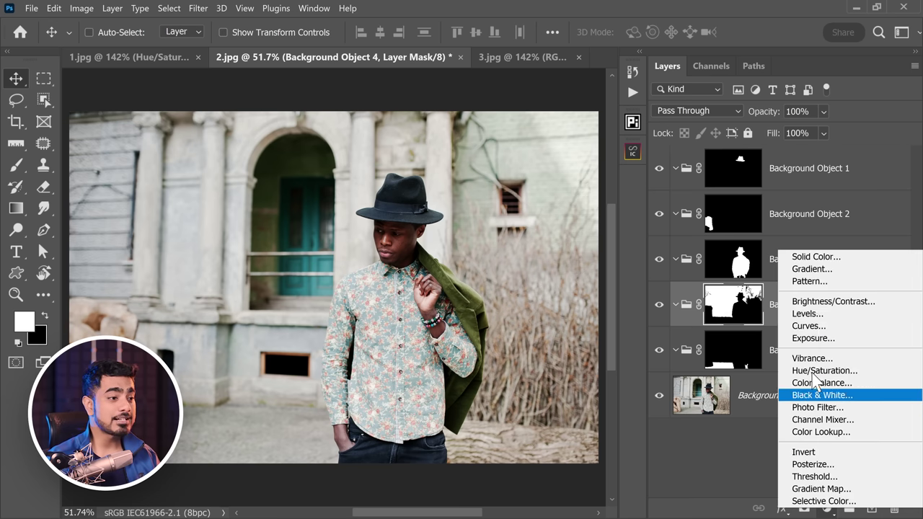
left_click(797, 323)
left_click_drag(710, 180, 718, 153)
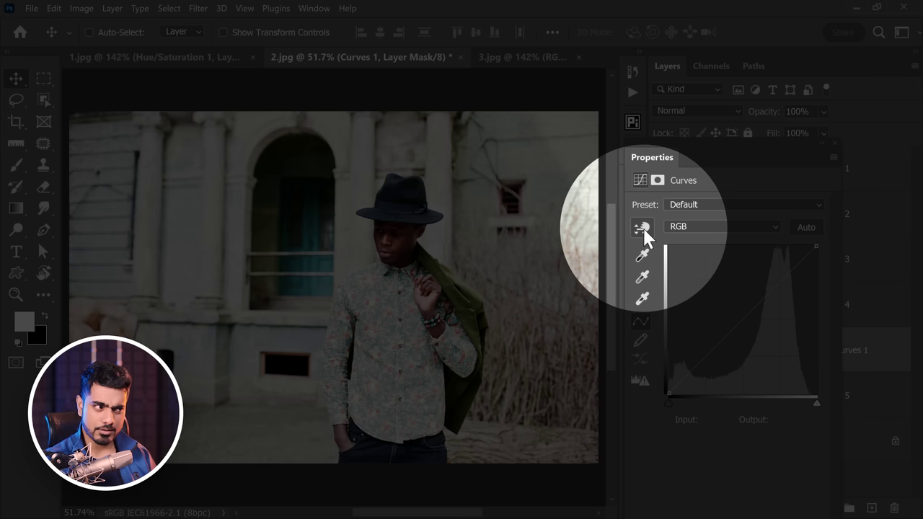
left_click(642, 229)
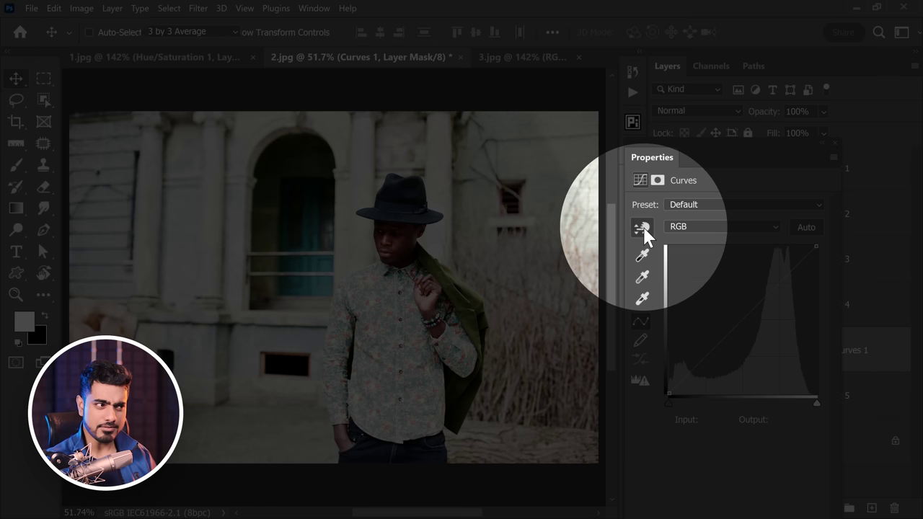
left_click(365, 182)
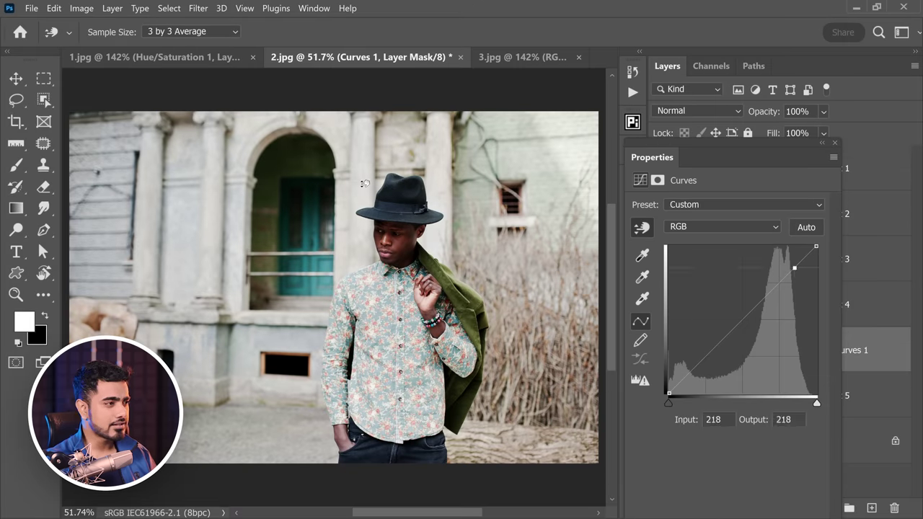
left_click_drag(365, 184, 369, 199)
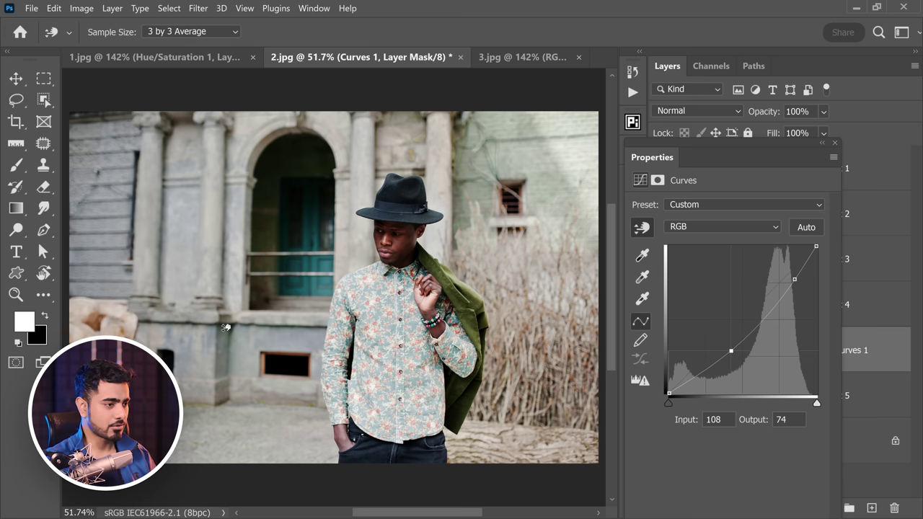
left_click_drag(225, 327, 224, 315)
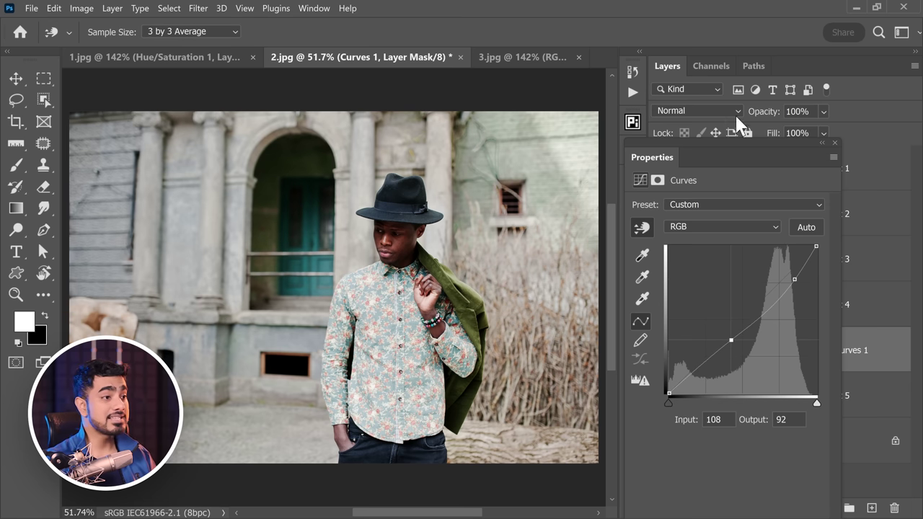
Step: Toggle the masked object groups off and on to compare the curves result
left_click(835, 142)
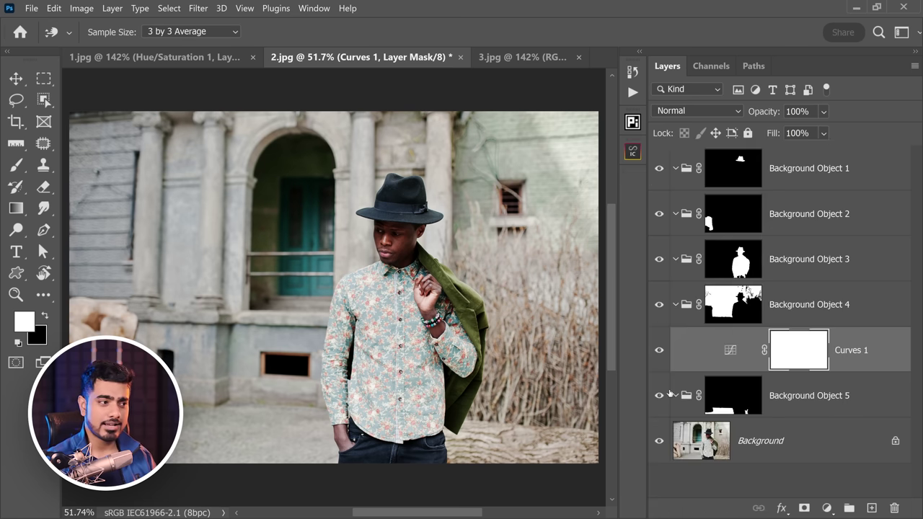
left_click(658, 441, "alt")
left_click(658, 442, "alt")
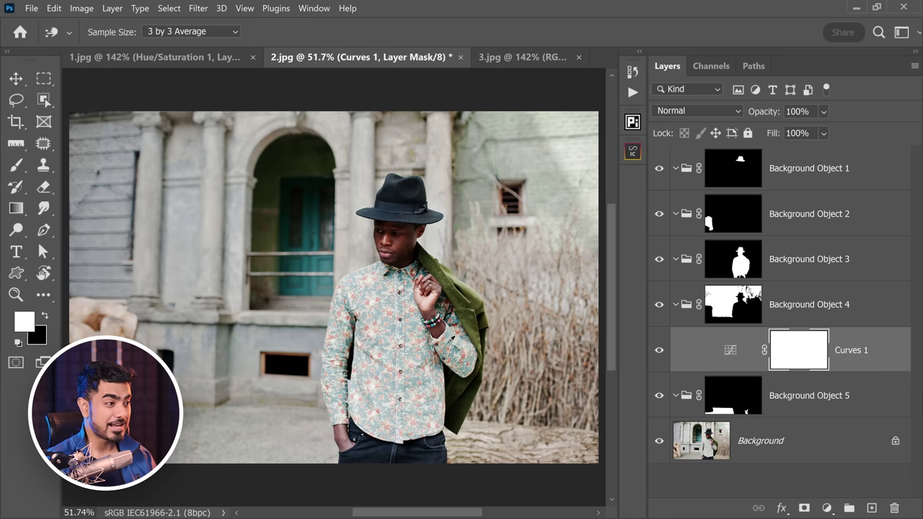
scroll(342, 270, "down", 4)
scroll(339, 234, "up", 4)
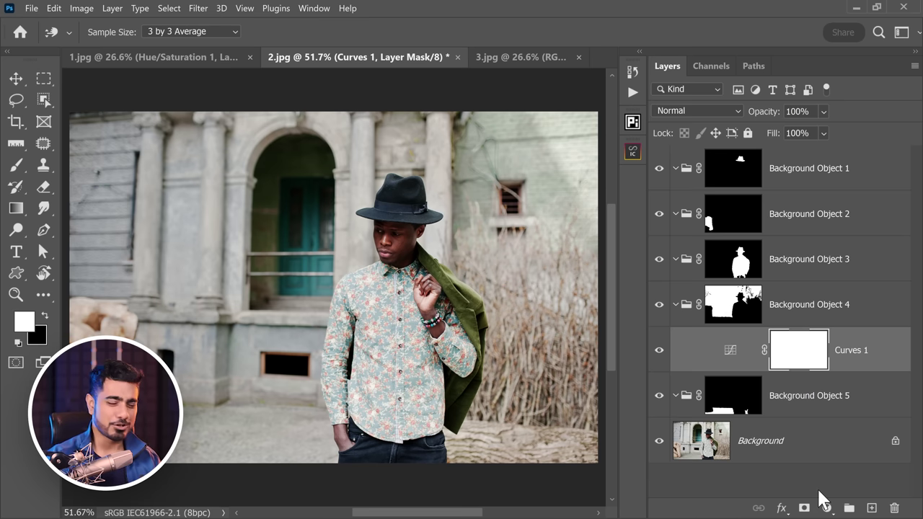
Step: Add a Gradient Map adjustment and switch its gradient type to Noise
left_click(827, 508)
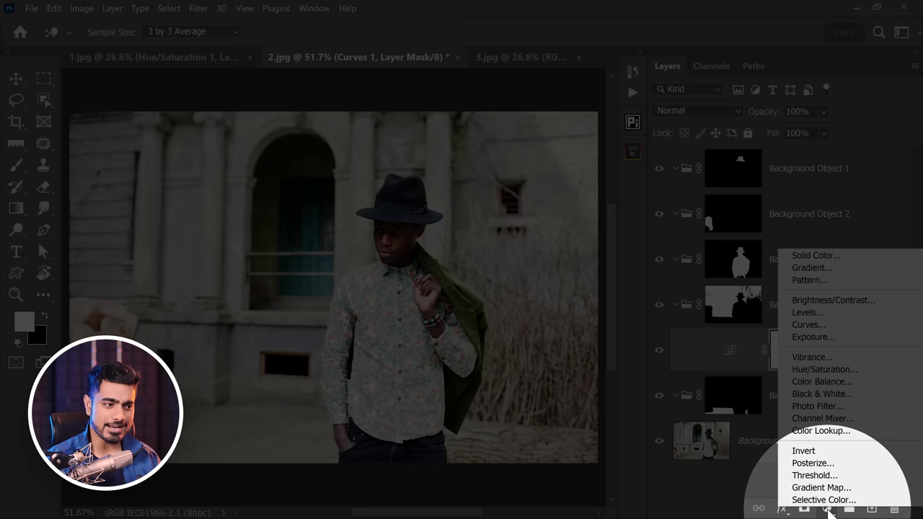
left_click(821, 487)
left_click(721, 210)
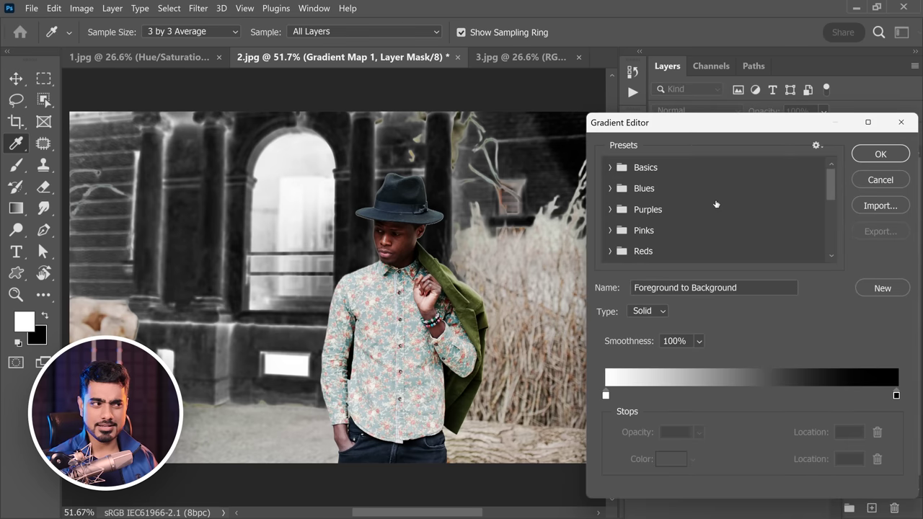
left_click_drag(688, 134, 598, 116)
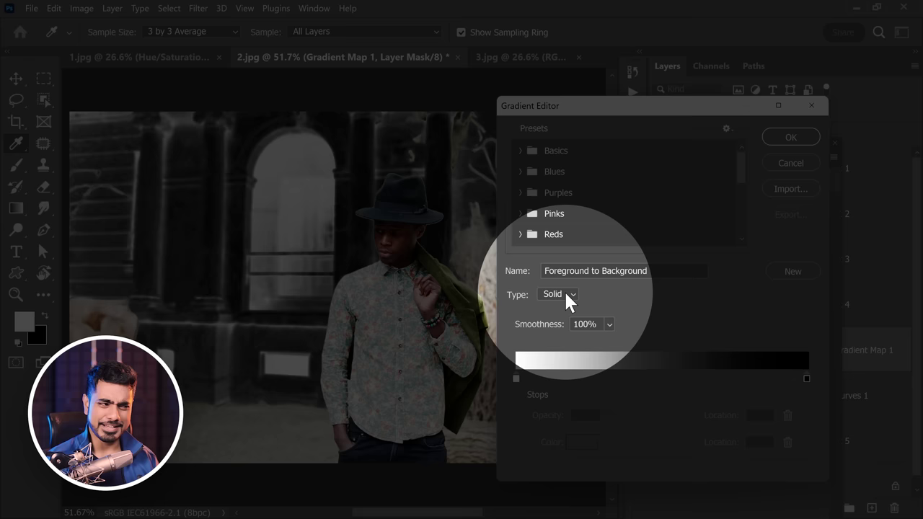
left_click(559, 294)
left_click(553, 320)
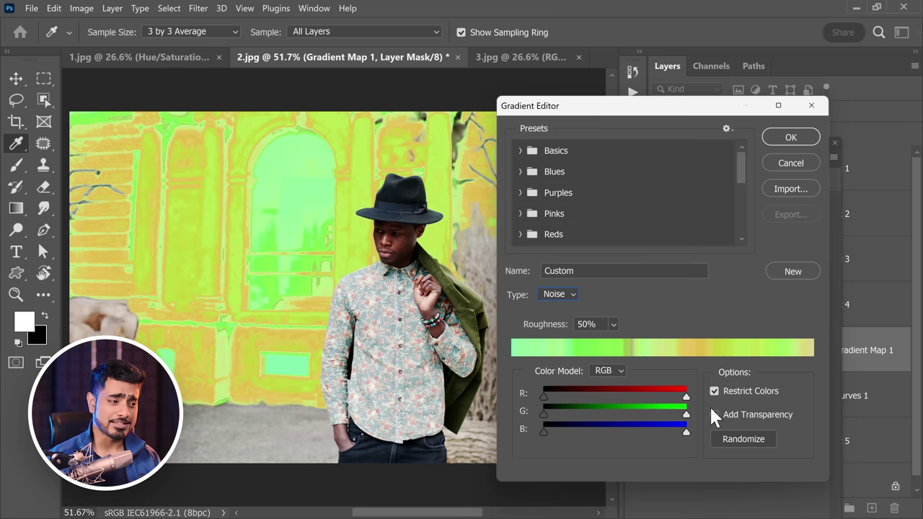
Step: Lower the noise gradient's roughness to 5% and randomize until it gives a magenta tint
left_click(739, 436)
left_click(739, 437)
left_click(738, 439)
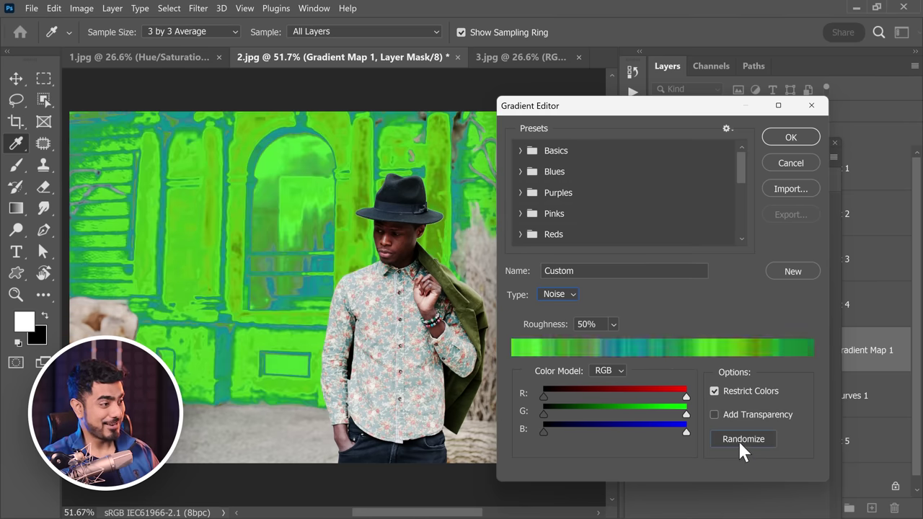
left_click(738, 439)
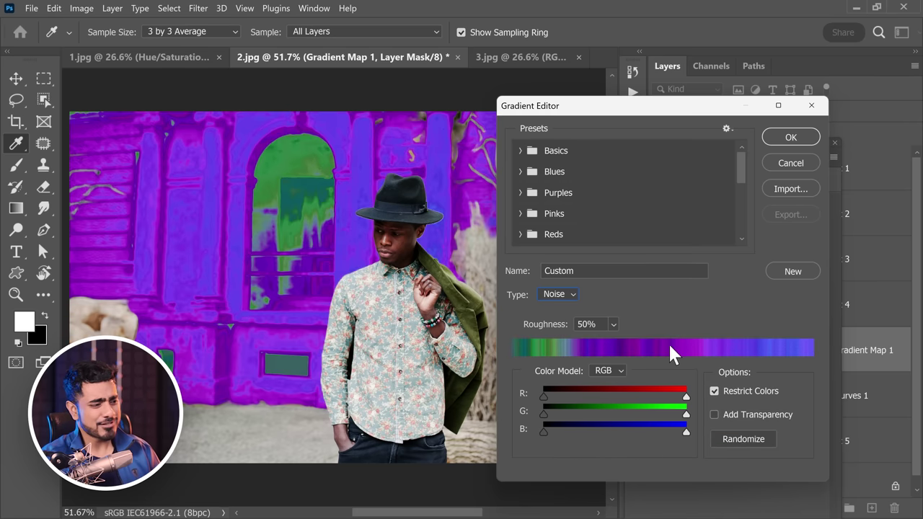
left_click(612, 324)
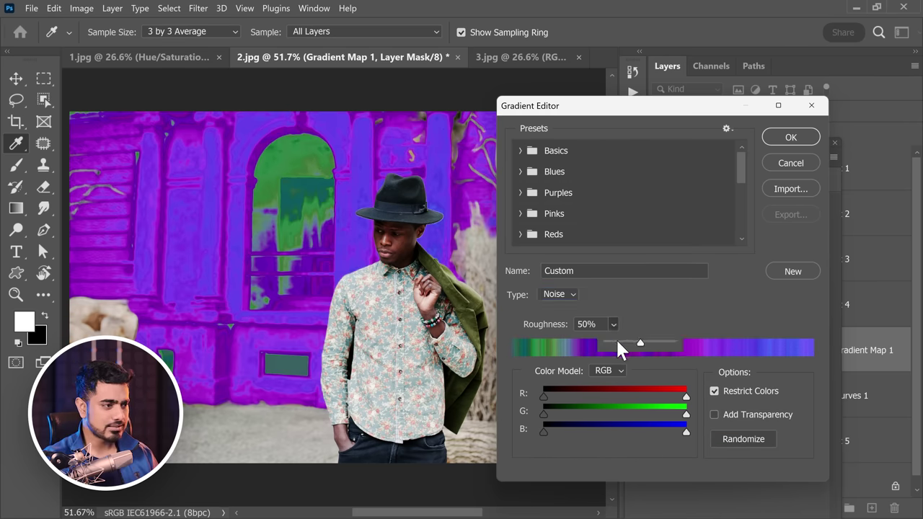
left_click_drag(615, 338, 612, 348)
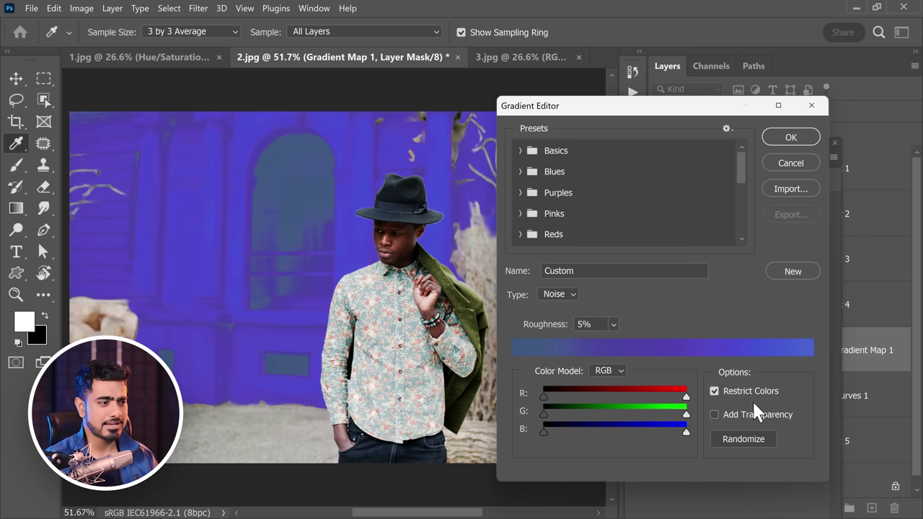
left_click(735, 438)
left_click(736, 438)
left_click(738, 438)
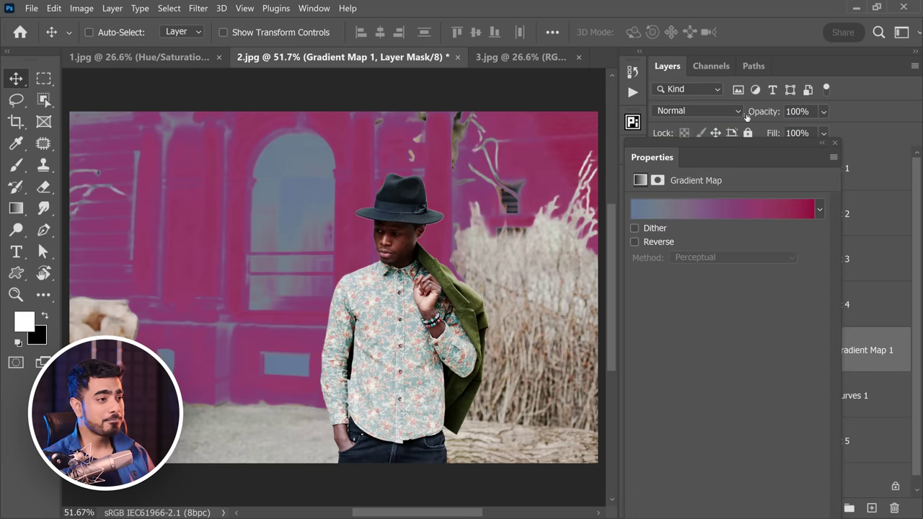
Step: Set Gradient Map 1's blend mode to Color and select its Opacity value
left_click(836, 143)
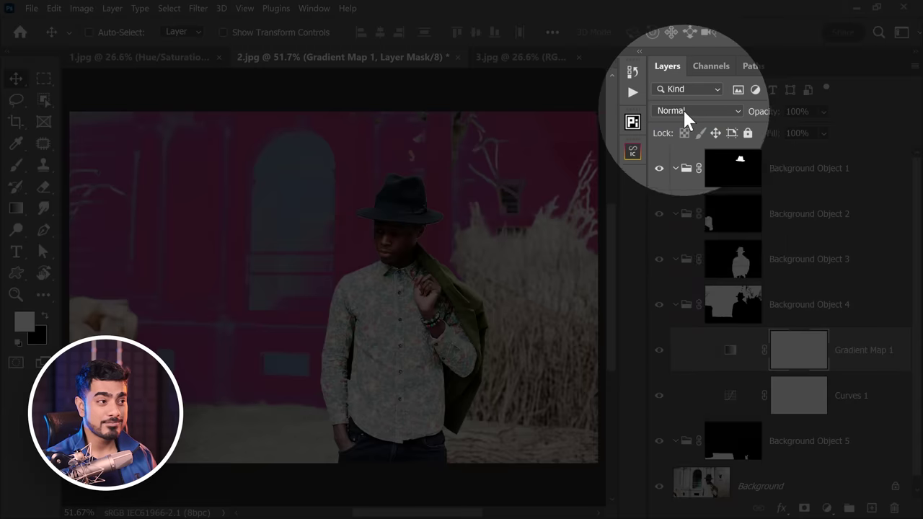
left_click(681, 110)
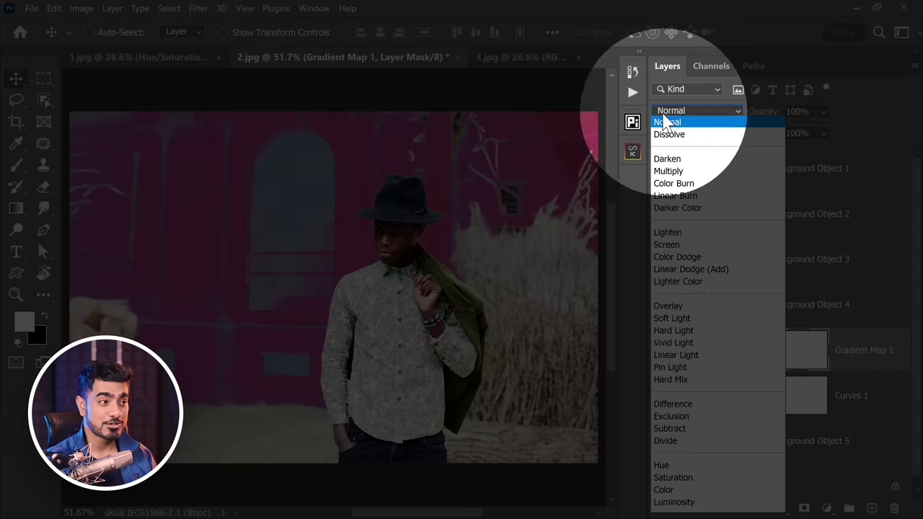
left_click(678, 492)
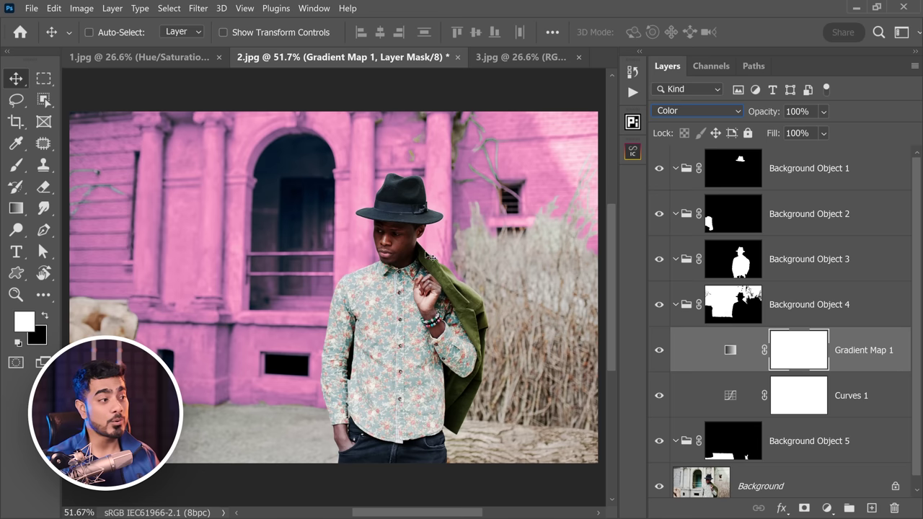
scroll(396, 204, "down", 2)
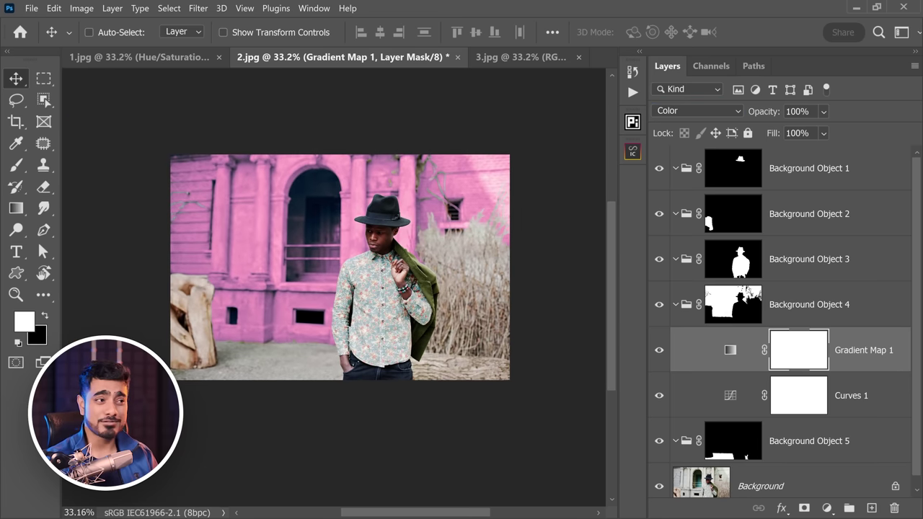
left_click(796, 111)
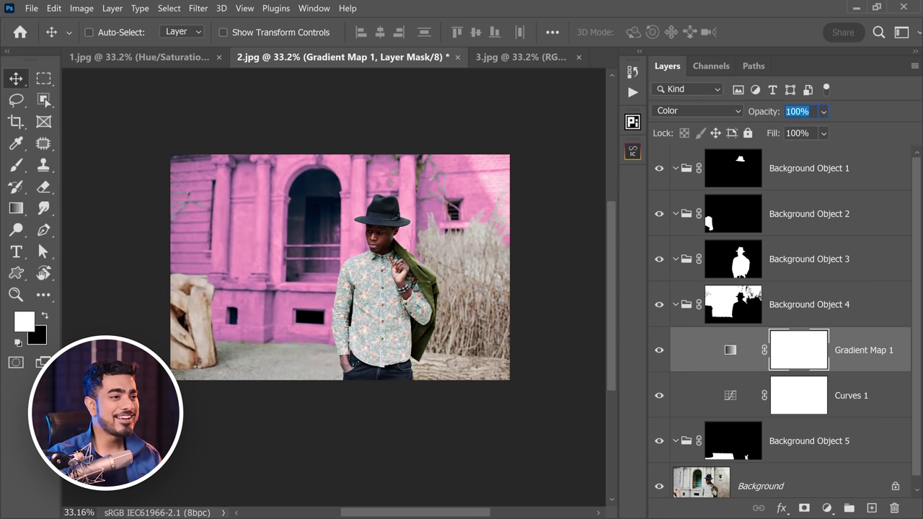
Step: Set opacity to 16, then re-randomize Gradient Map 1's noise gradient toward blue-green
type("16")
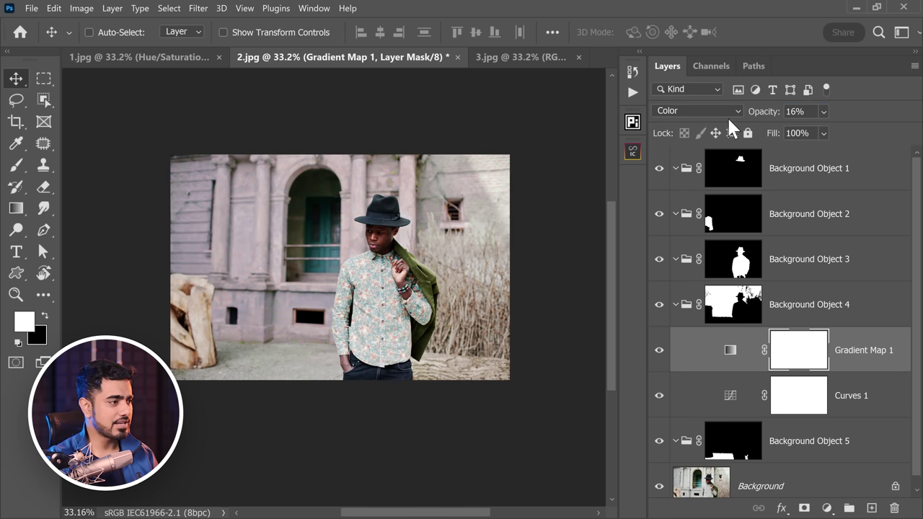
double_click(730, 350)
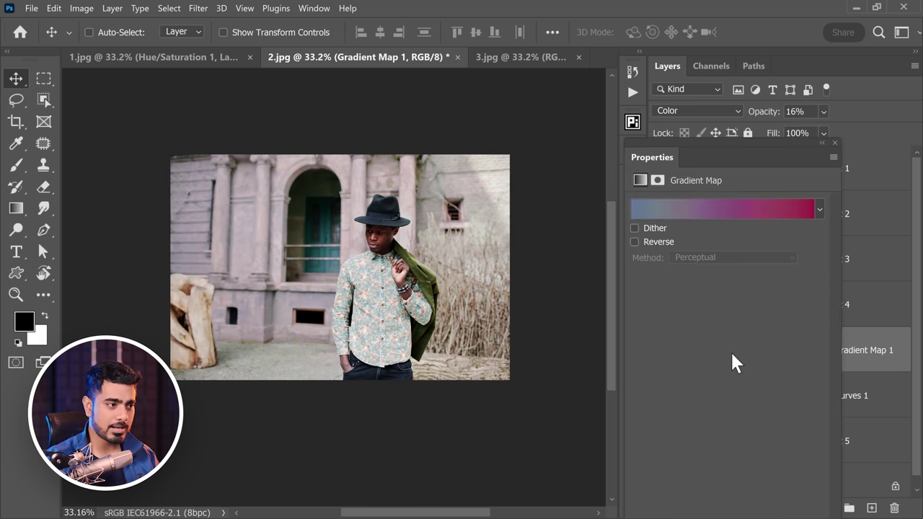
left_click(692, 211)
left_click(733, 436)
left_click(733, 436)
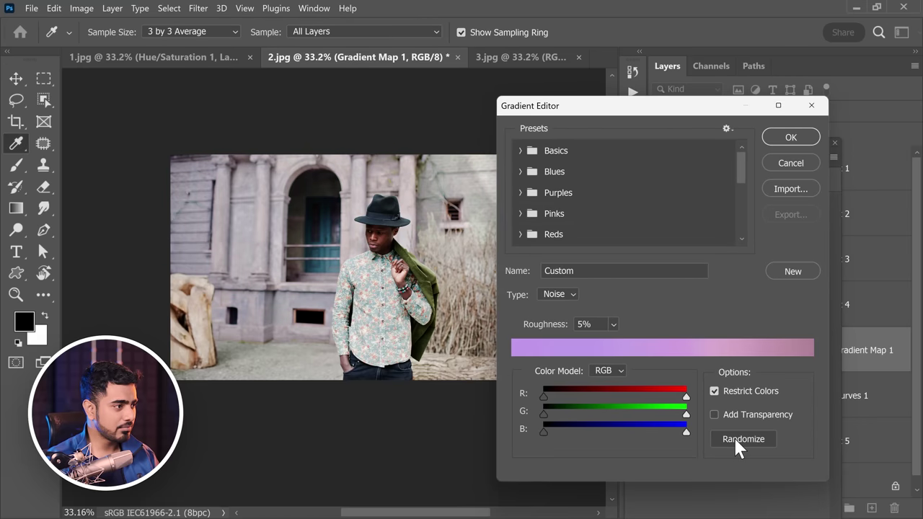
left_click(735, 436)
left_click(739, 446)
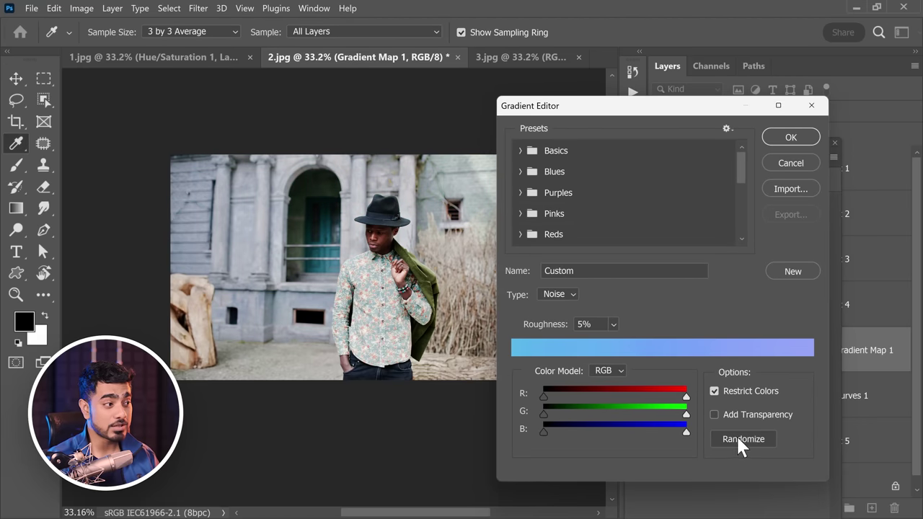
left_click(740, 447)
left_click(742, 446)
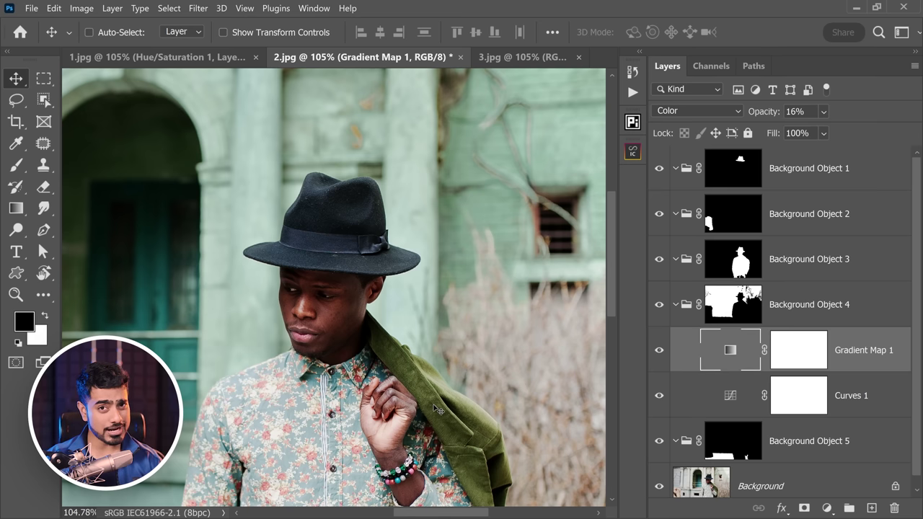
Step: Select and preview Background Object 1's mask, then add a default Hue/Saturation 1 adjustment layer
left_click(714, 174)
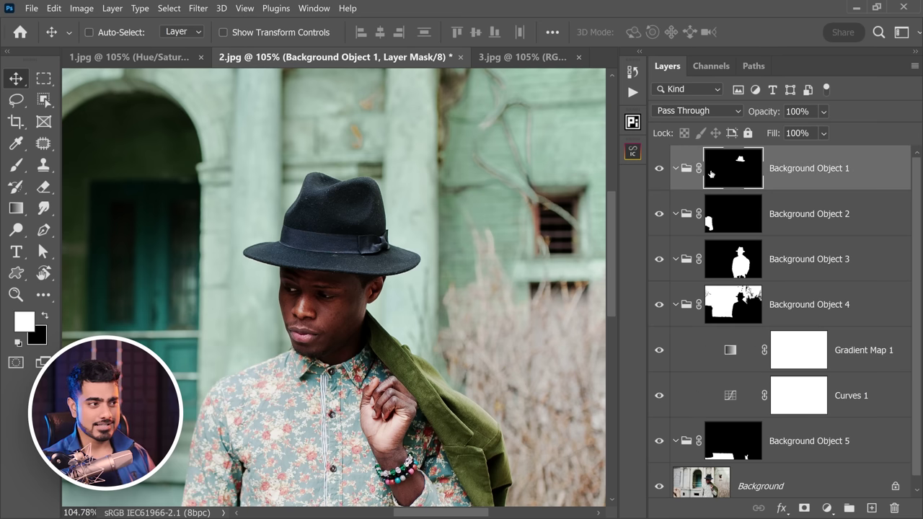
left_click(737, 169, "alt")
left_click(737, 169, "alt")
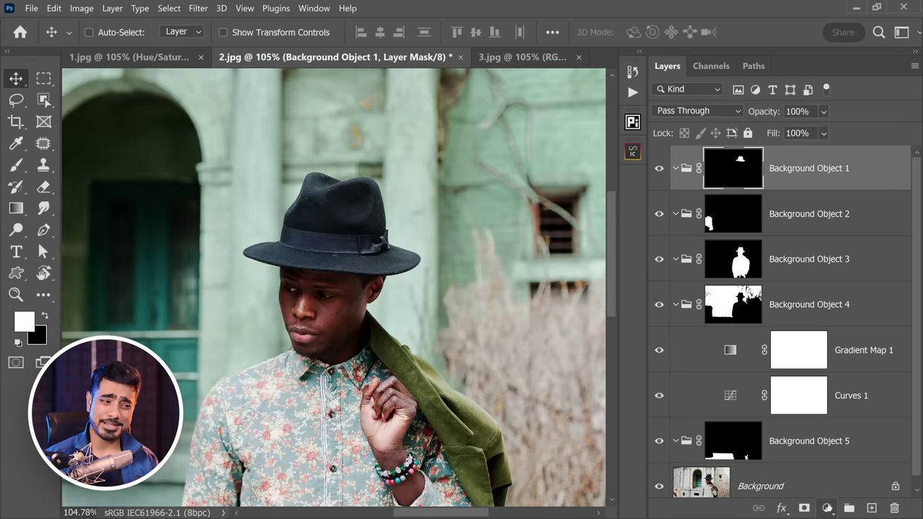
left_click(826, 508)
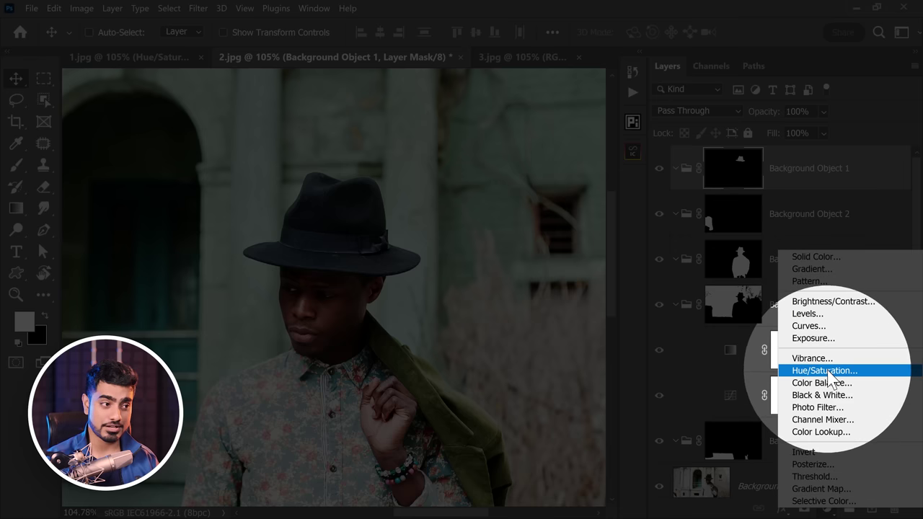
left_click(823, 370)
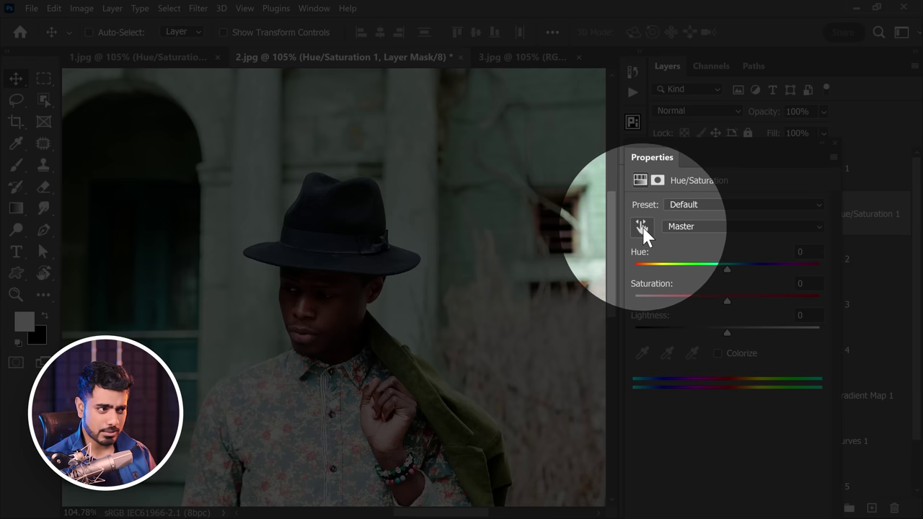
Step: Sample the hat's colour with the targeted-adjustment hand and widen the Cyans range over it
left_click(647, 228)
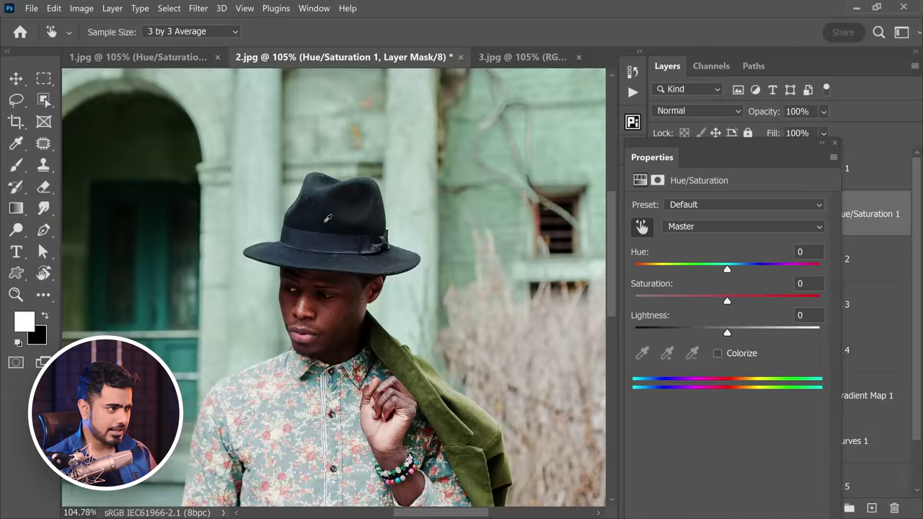
left_click(328, 219)
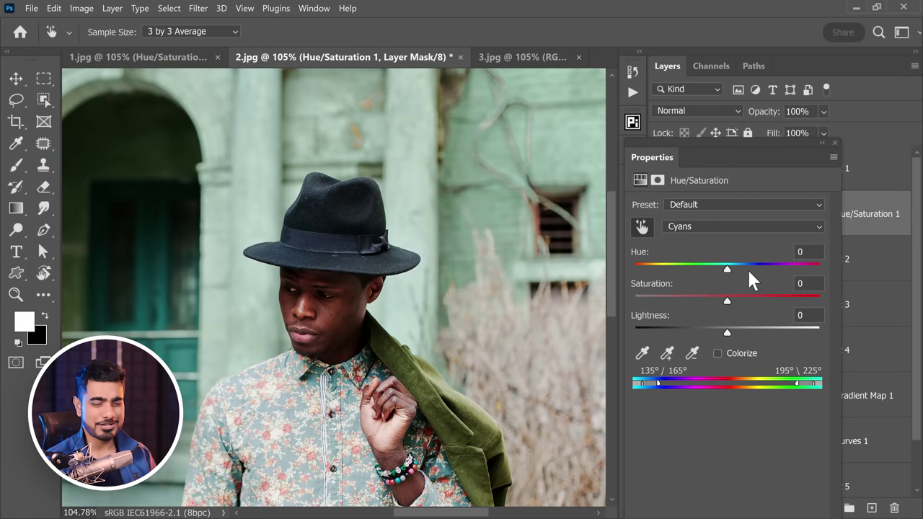
left_click_drag(730, 269, 869, 273)
left_click_drag(732, 300, 867, 304)
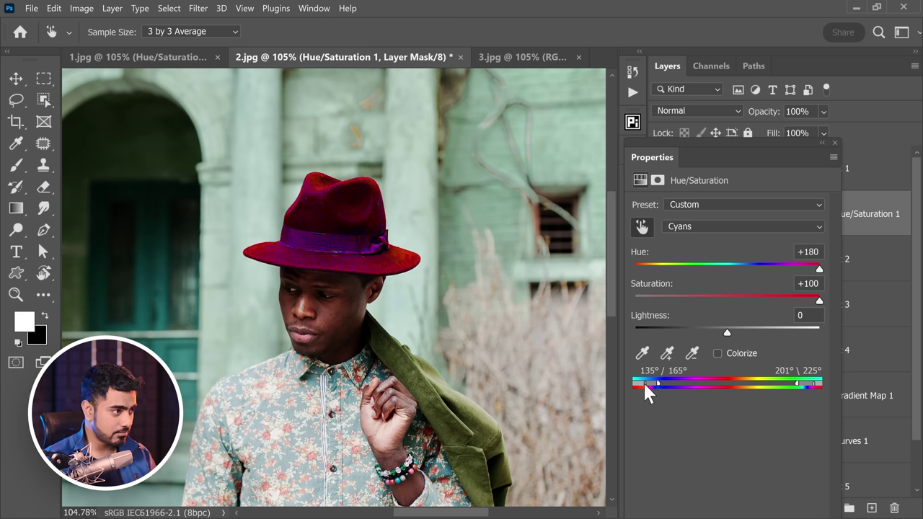
left_click_drag(645, 387, 659, 393)
mouse_move(815, 390)
left_mouse_down()
mouse_move(797, 391)
mouse_move(806, 392)
left_mouse_up()
left_click(726, 297)
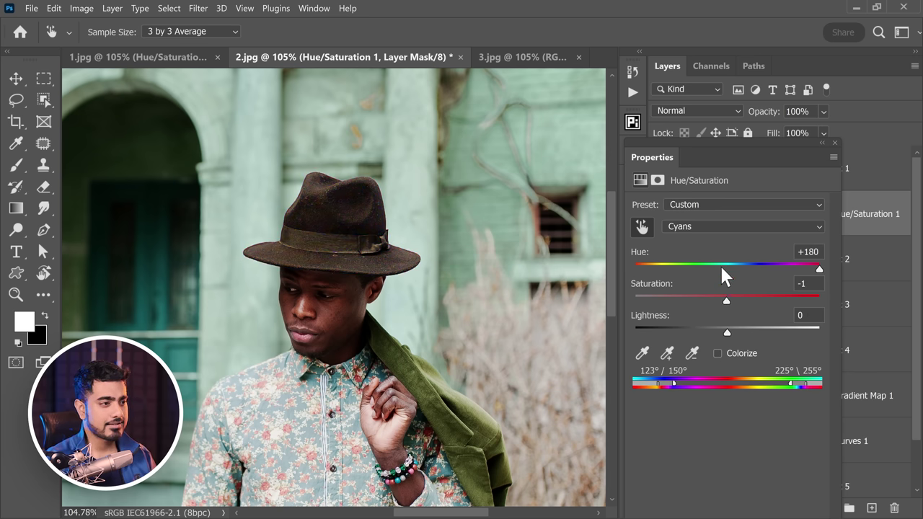
left_click(723, 267)
Step: Turn the hat dark green with Hue -94, Saturation +81 and Lightness +82
left_click_drag(713, 266, 670, 267)
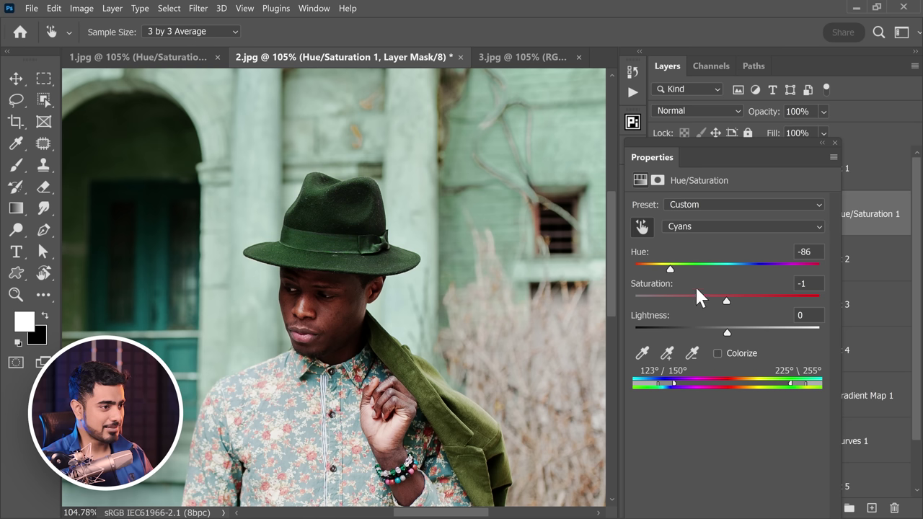
left_click(671, 270)
left_click_drag(726, 330, 788, 332)
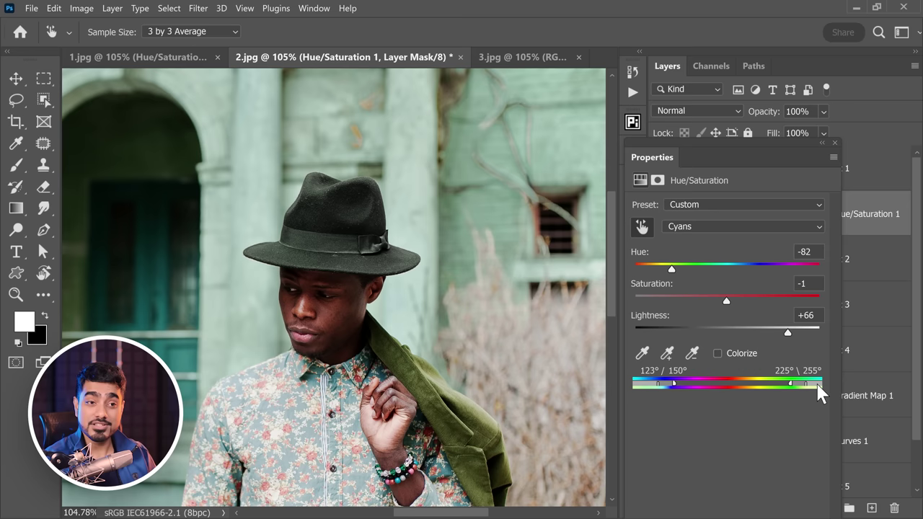
left_click_drag(727, 304, 806, 302)
left_click_drag(787, 333, 802, 332)
left_click_drag(671, 269, 666, 269)
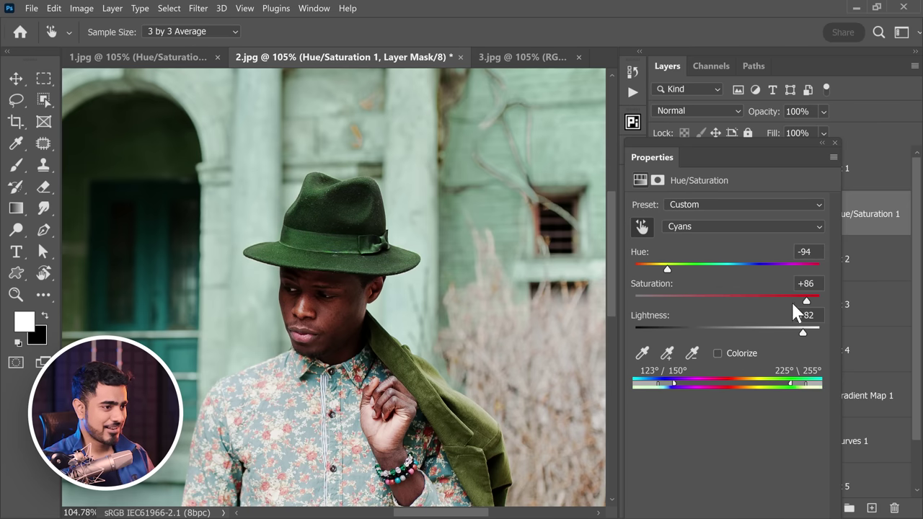
left_click_drag(807, 302, 803, 302)
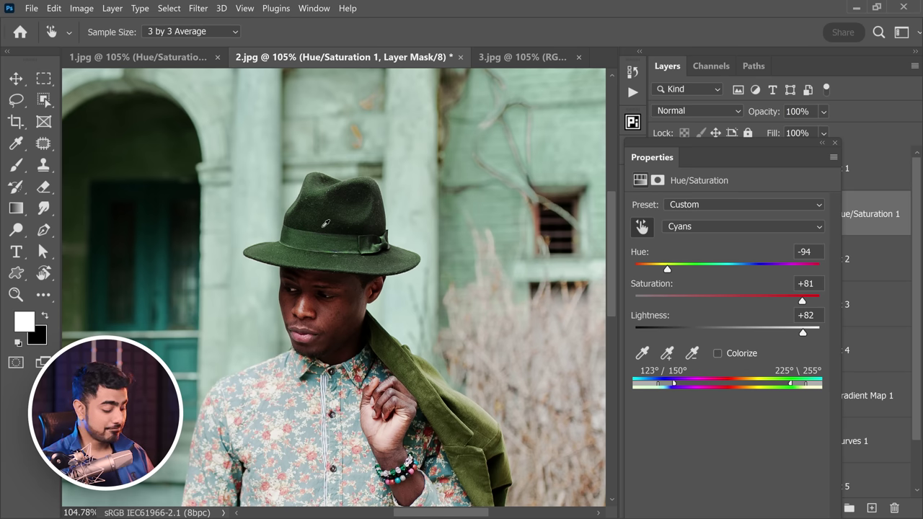
key("ctrl+0")
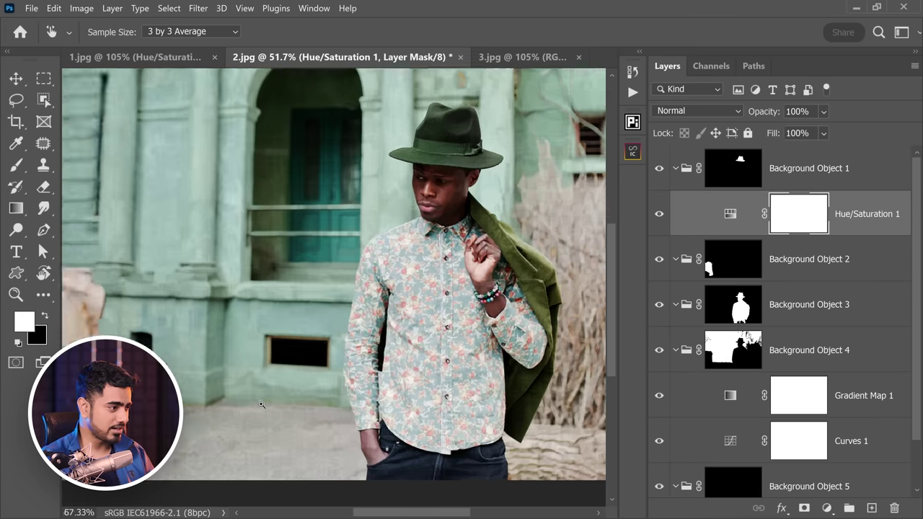
Step: Darken the building behind the man by setting Curves 1 to Input 129, Output 56
double_click(738, 440)
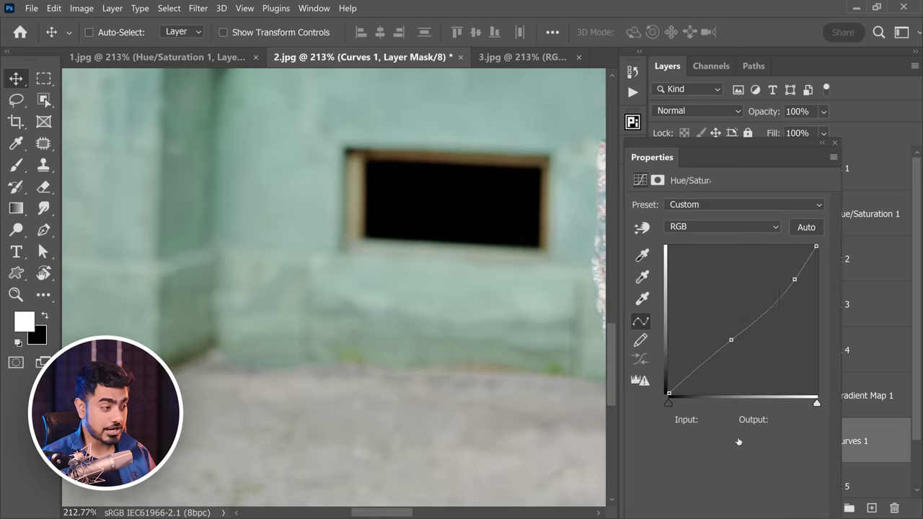
left_click_drag(737, 333, 743, 361)
scroll(545, 371, "down", 2)
scroll(313, 288, "up", 3)
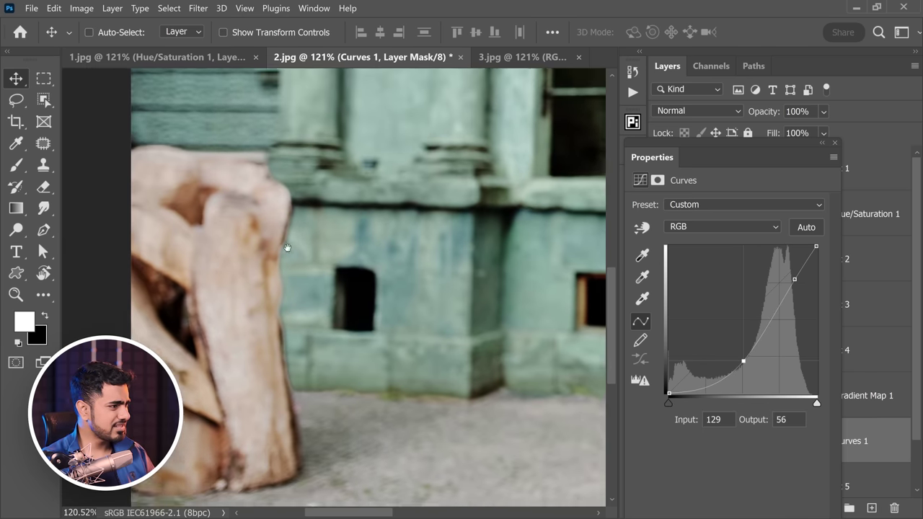
scroll(314, 304, "down", 3)
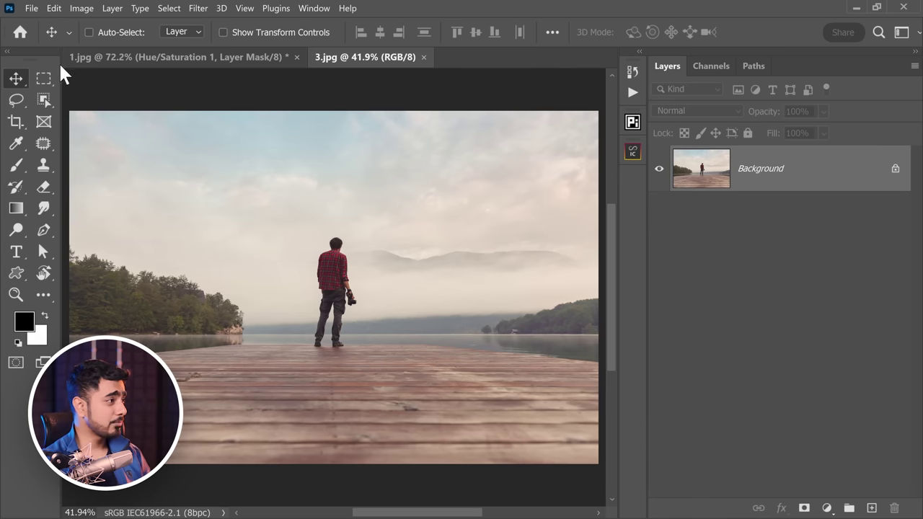
Step: Run Layer > Mask All Objects on 3.jpg to create Background Object 1–5 groups
left_click(113, 8)
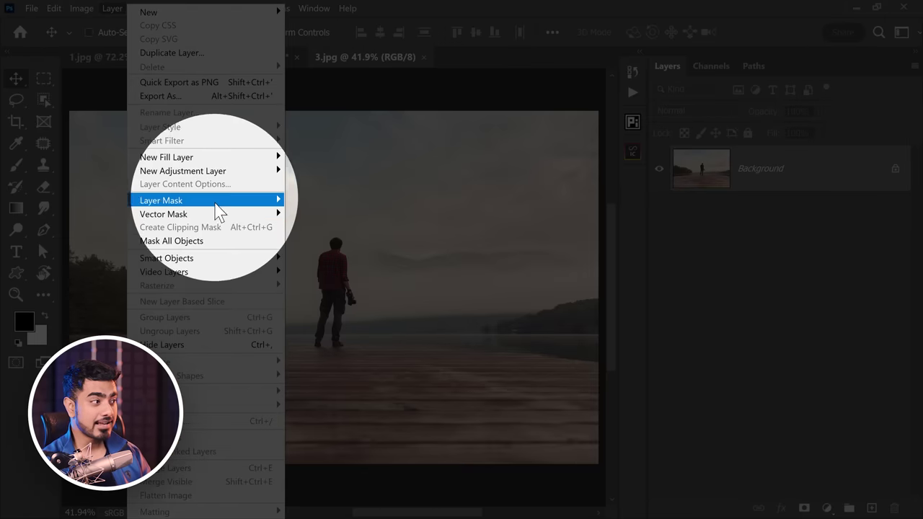
left_click(190, 243)
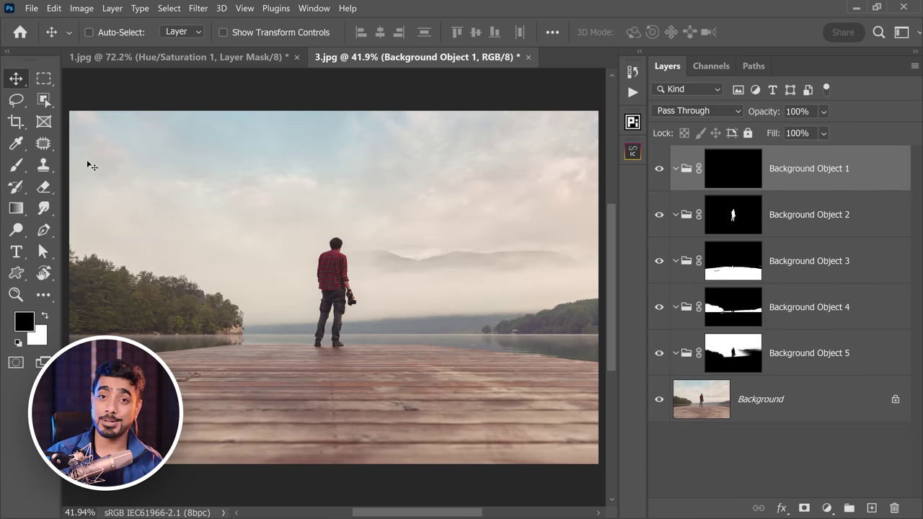
Step: Add a Curves adjustment to Background Object 5 with points 152→100 and 231→226
left_click(723, 359)
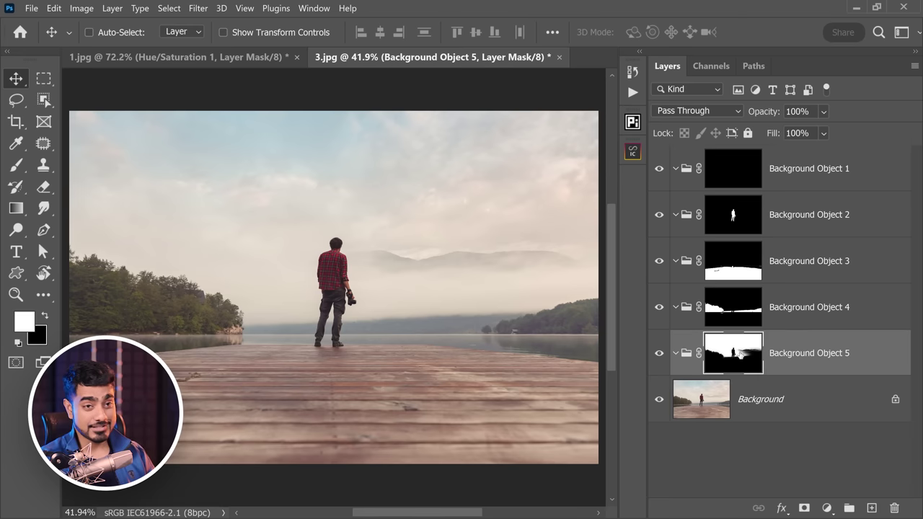
left_click(826, 508)
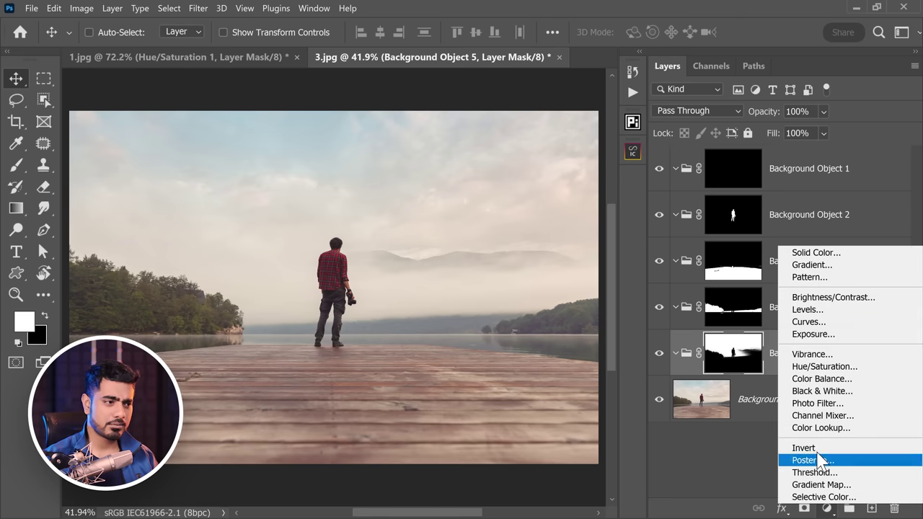
left_click(803, 320)
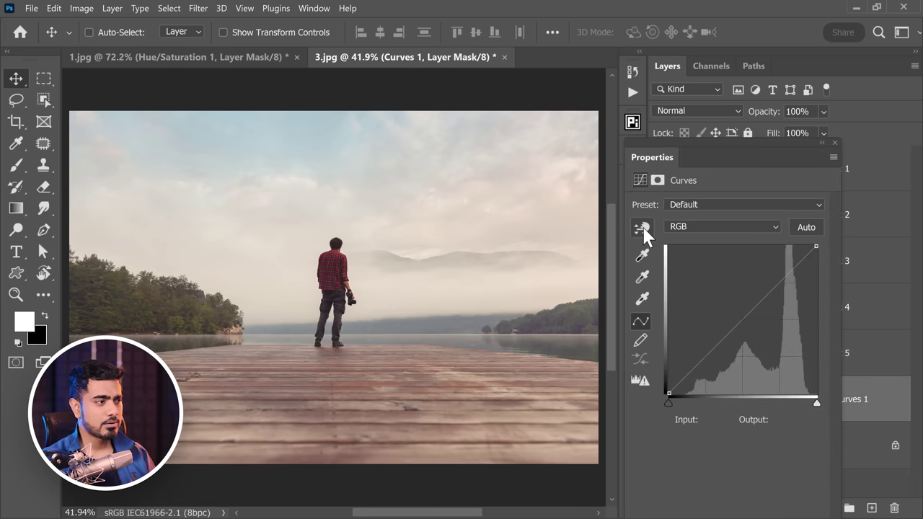
left_click_drag(769, 294, 761, 341)
left_click_drag(805, 266, 807, 257)
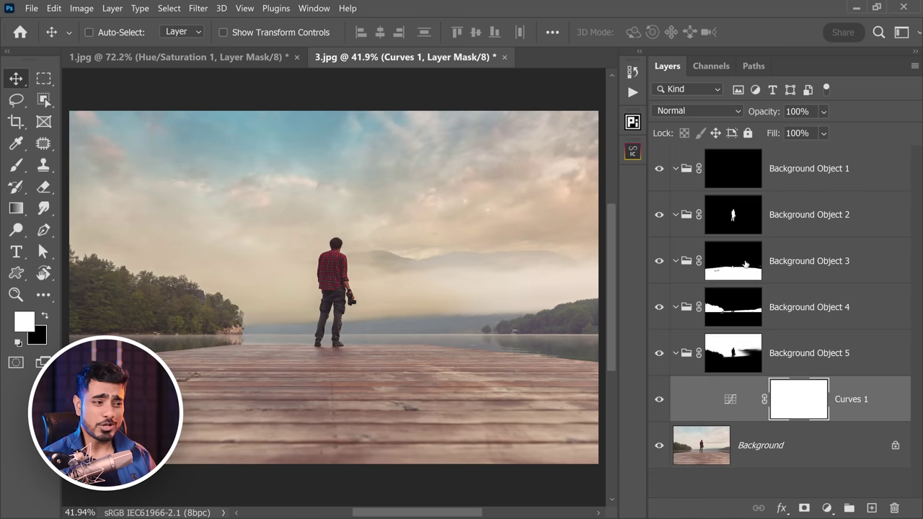
Step: Paint Background Object 5's mask over the misty right-side mountains with a large, Flow 20% brush
left_click(738, 360, "alt")
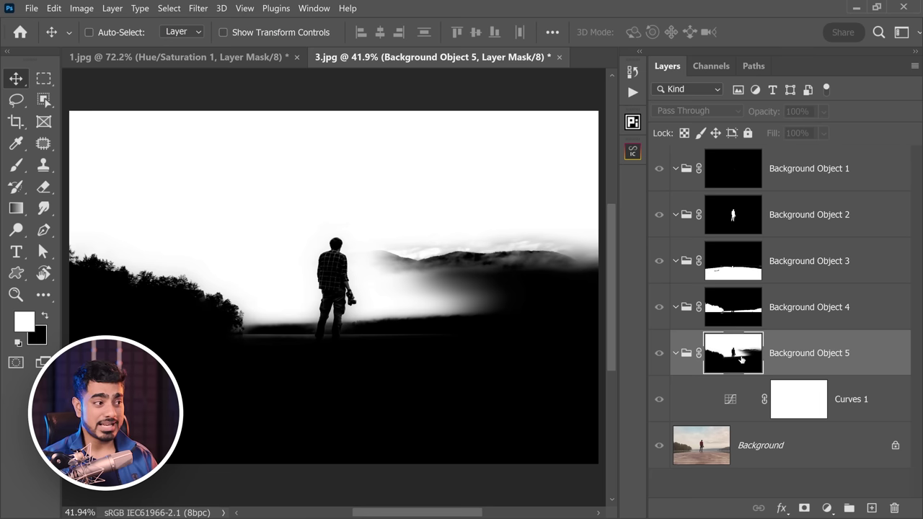
left_click(740, 361, "alt")
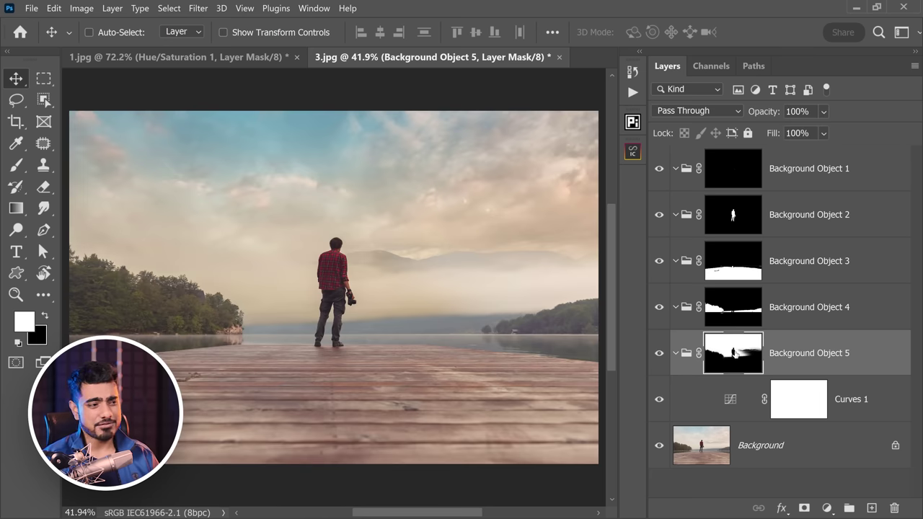
key("b")
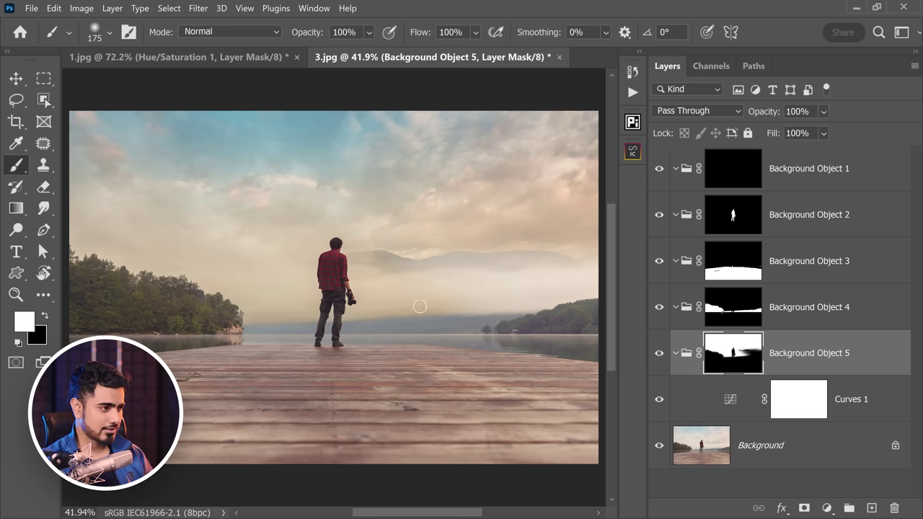
key("bracketright")
key("bracketright")
type("20")
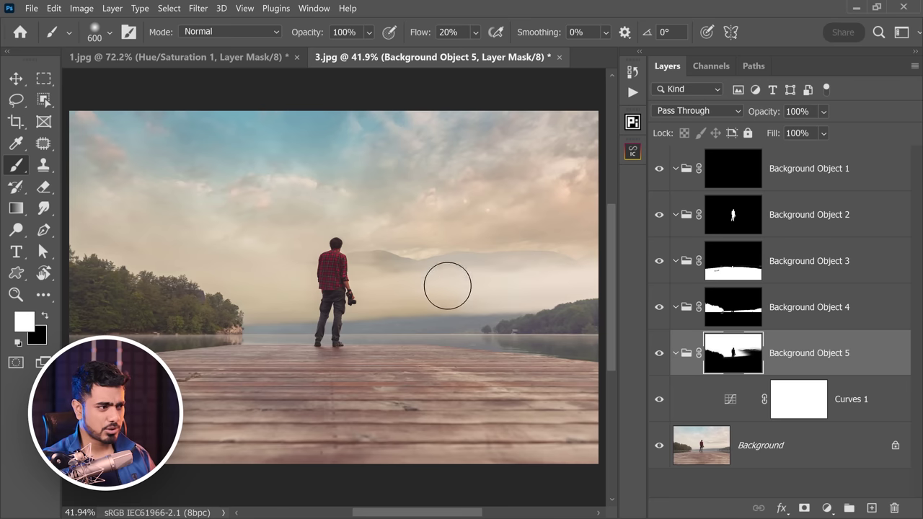
mouse_move(494, 287)
left_mouse_down()
mouse_move(444, 293)
mouse_move(599, 276)
left_mouse_up()
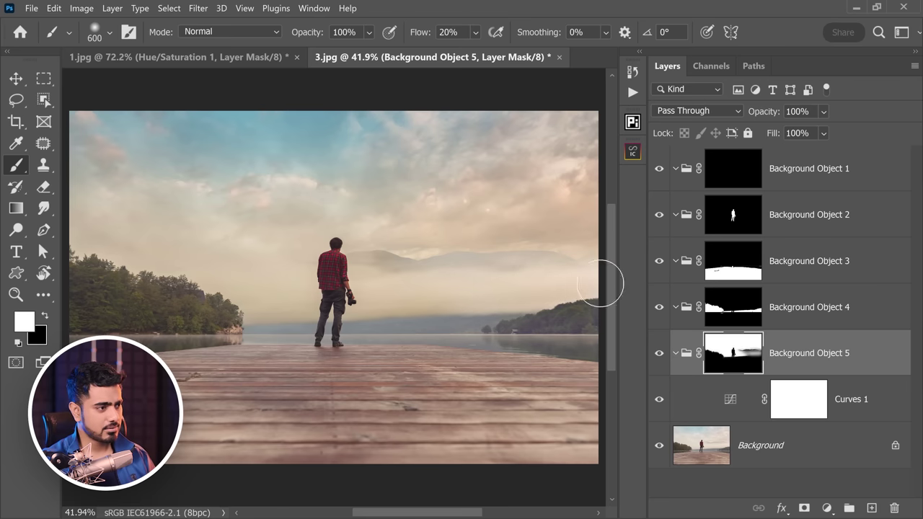
Step: Nudge the sky curve's midtone point to 152→98 and open the Infinite Color Suite panel
double_click(731, 400)
mouse_move(762, 341)
left_mouse_down()
mouse_move(720, 316)
mouse_move(756, 336)
left_mouse_up()
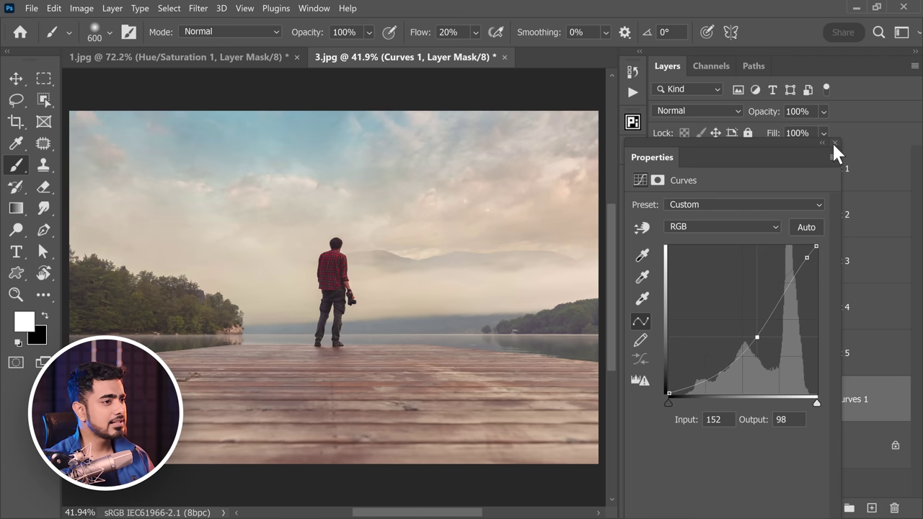
left_click(834, 143)
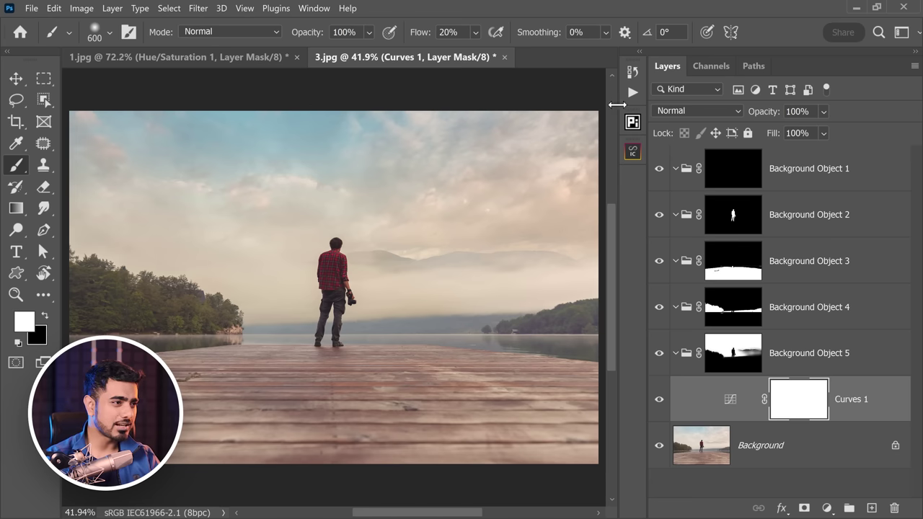
left_click(632, 150)
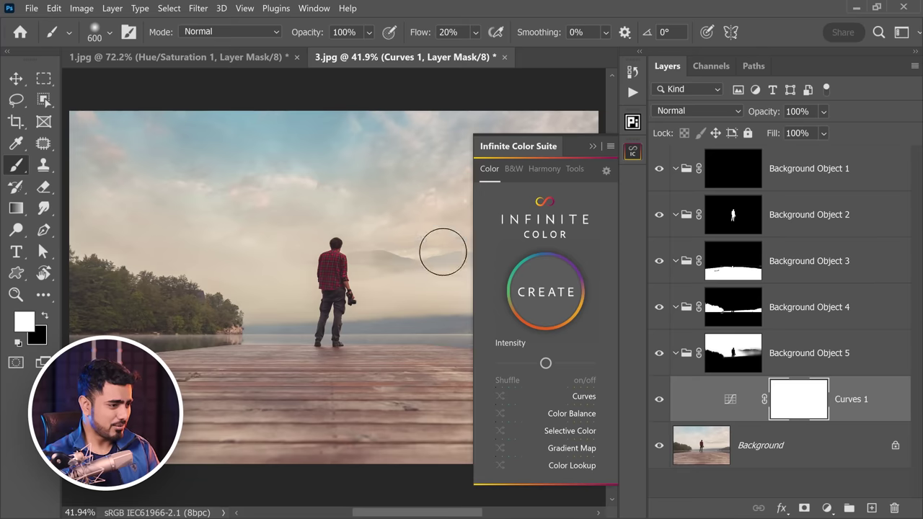
Step: Create an Infinite Color grade group, move it below Background Object 5, regenerate twice, and expand it
left_click(558, 297)
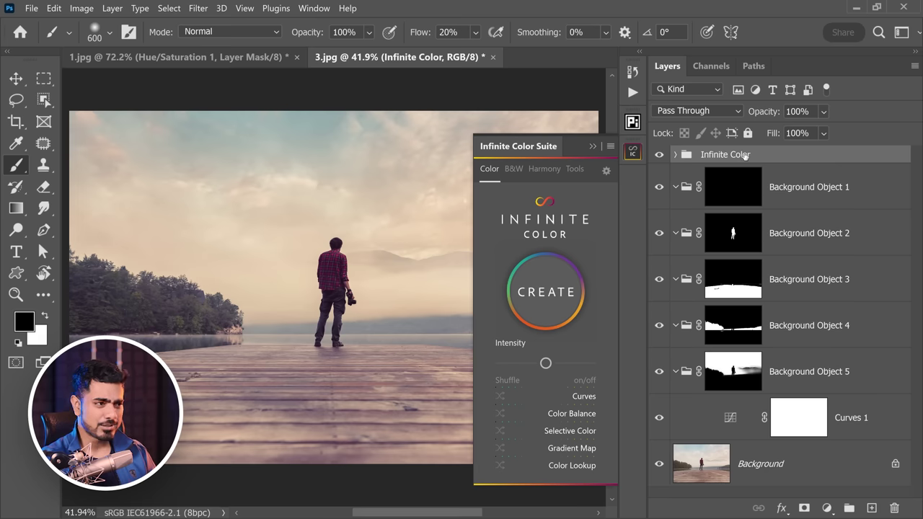
left_click_drag(744, 155, 801, 395)
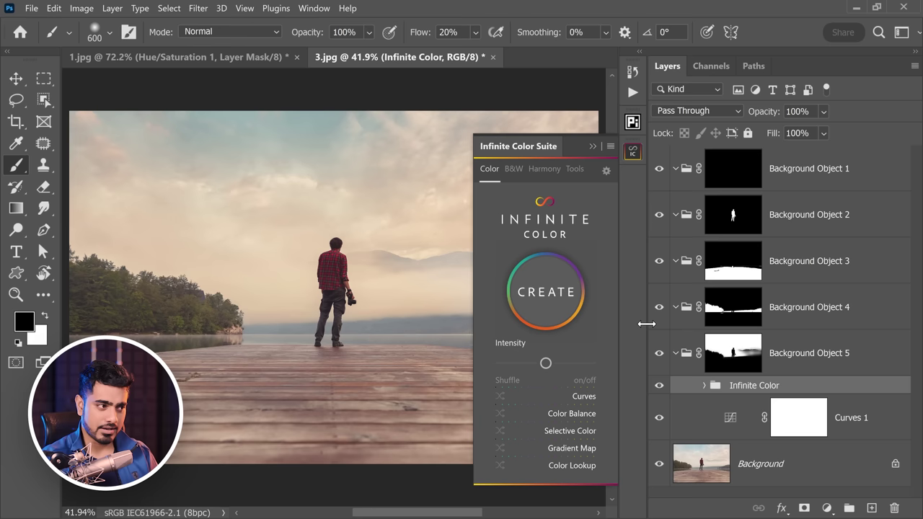
left_click(550, 296)
left_click(553, 294)
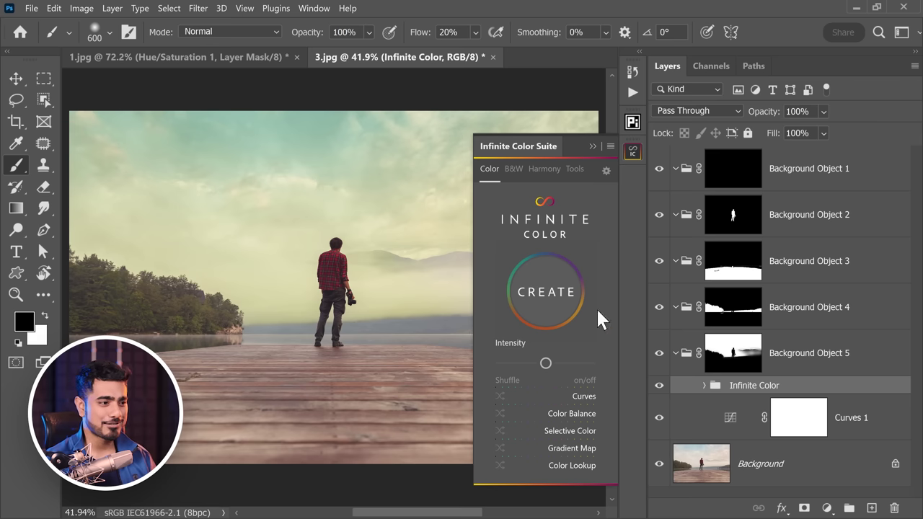
left_click(704, 387)
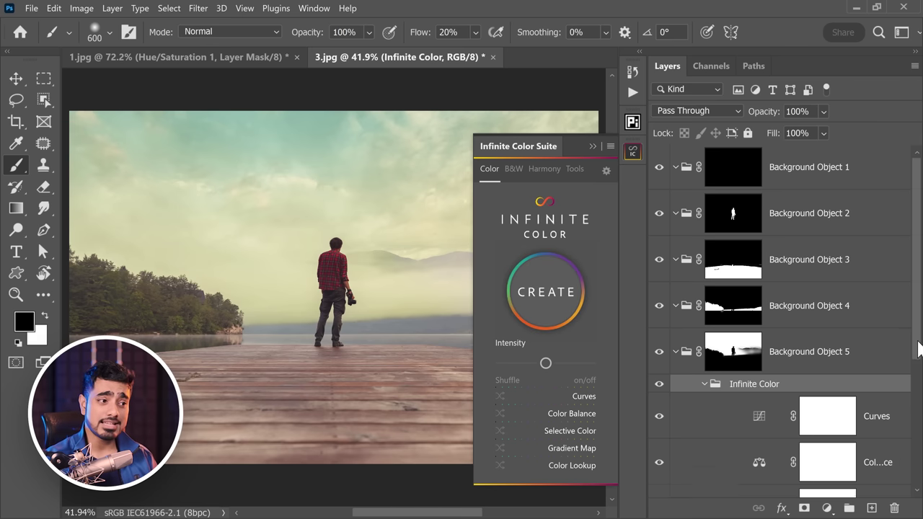
scroll(753, 288, "down", 4)
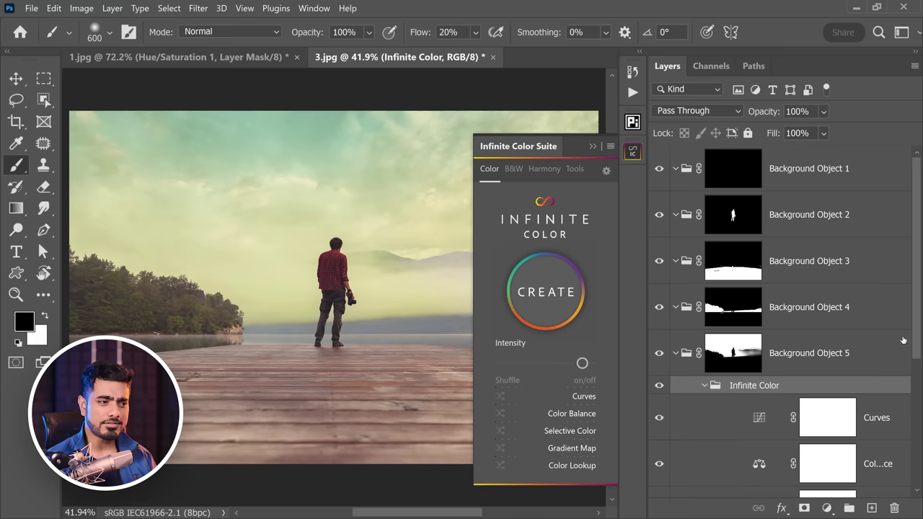
scroll(867, 361, "down", 2)
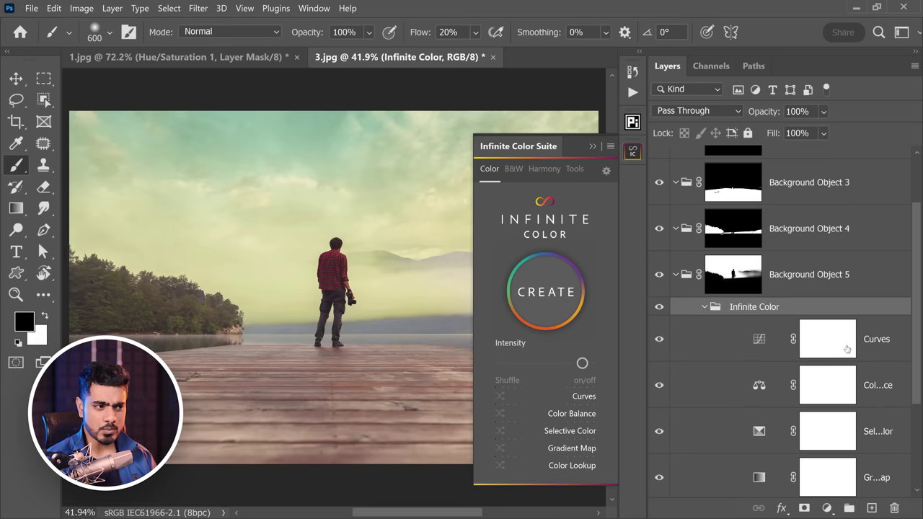
Step: Re-enable and reshuffle Color Balance, then generate several new random Infinite Color grades
left_click(566, 413)
left_click(566, 413)
left_click(500, 415)
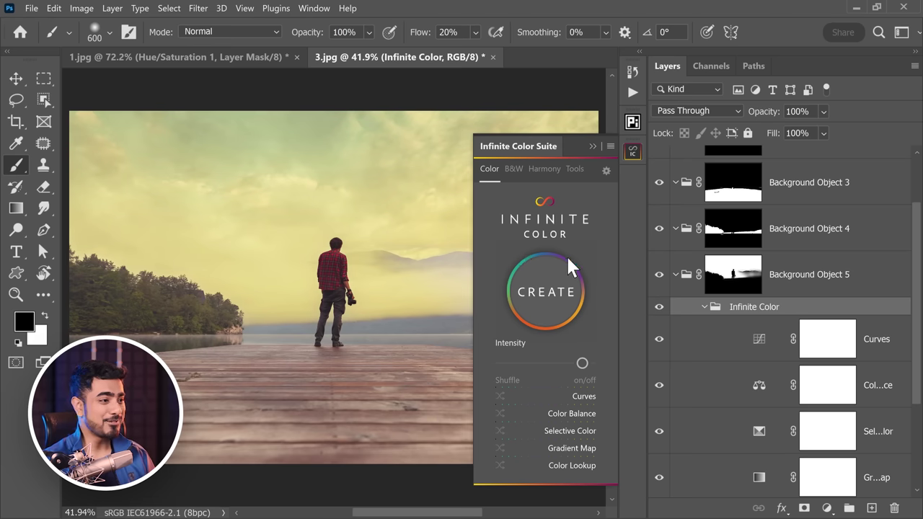
left_click(553, 284)
left_click(555, 287)
left_click(556, 288)
left_click(557, 289)
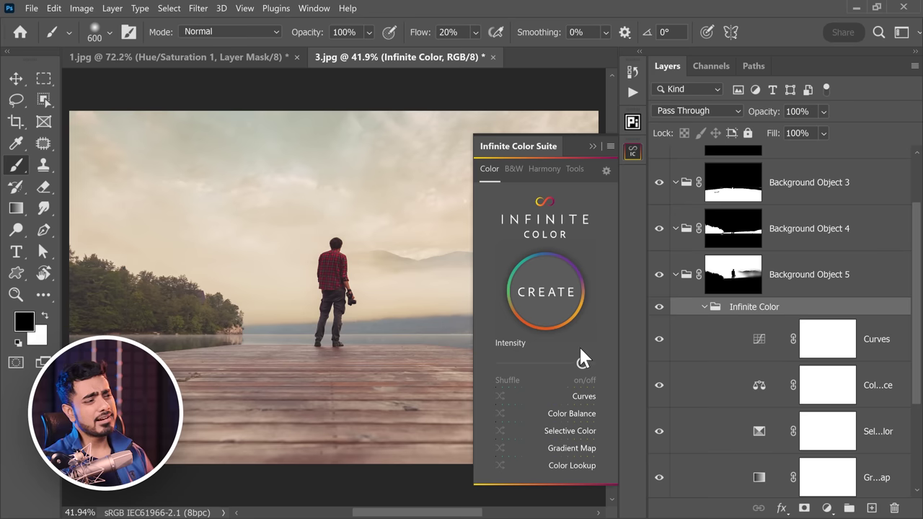
Step: Reshuffle the grade's Curves layer to a pink tint and set it to Input 147, Output 128
scroll(778, 297, "down", 1)
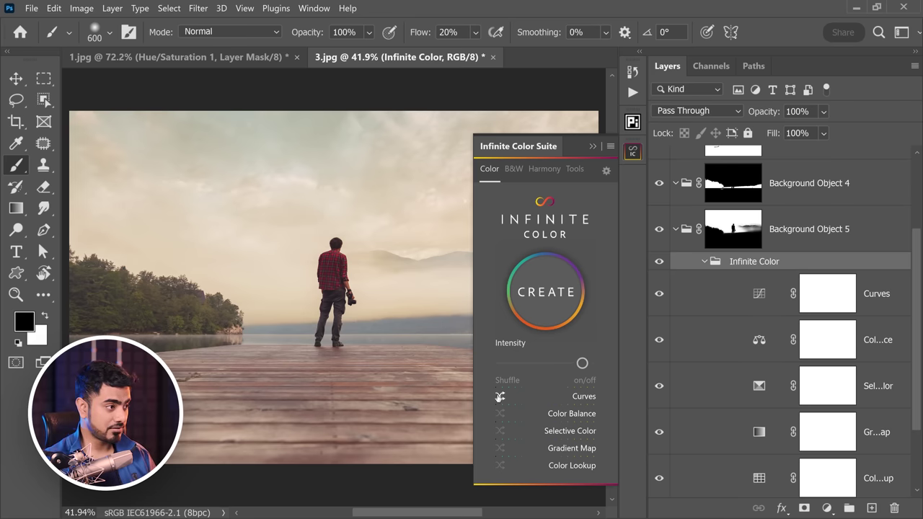
left_click(499, 396)
left_click(500, 396)
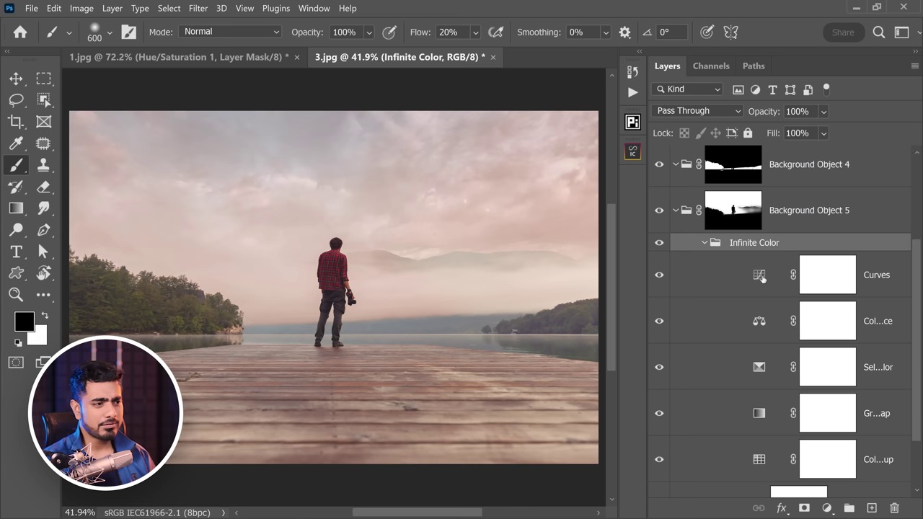
double_click(760, 278)
left_click_drag(750, 315, 754, 320)
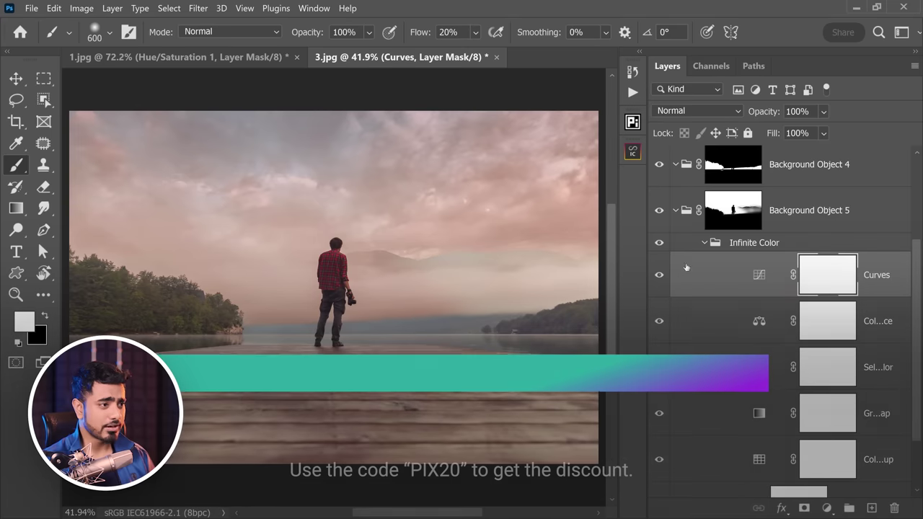
left_click(685, 242)
scroll(686, 245, "up", 3)
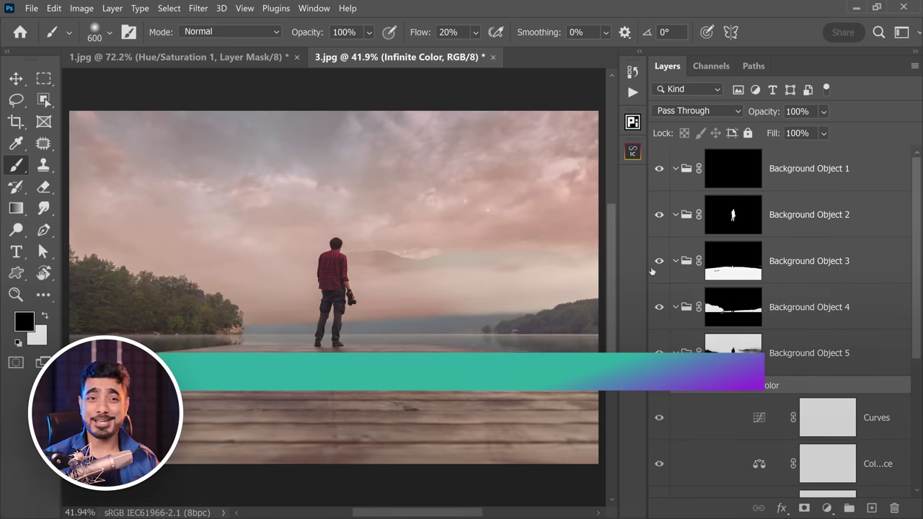
Step: Add a Curves 2 adjustment to Background Object 4 at Input 141, Output 121 to darken the mountains
left_click(675, 354)
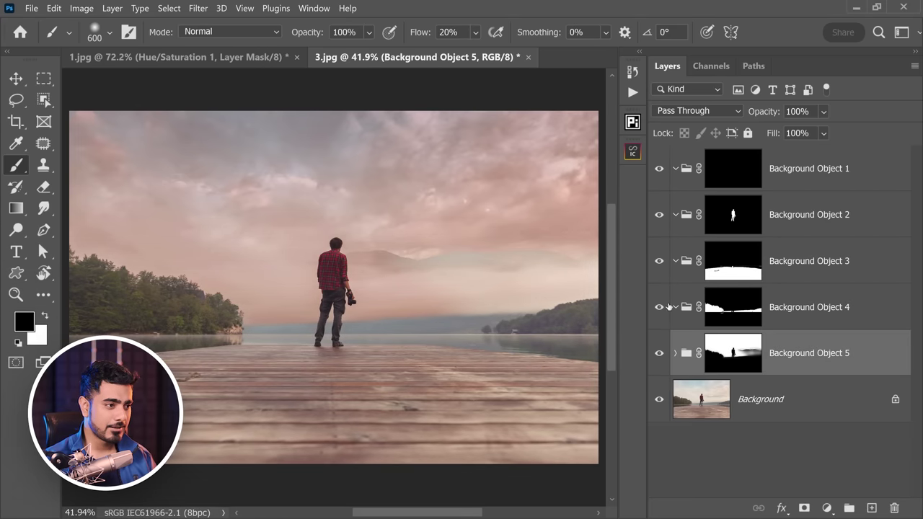
left_click(706, 317)
left_click(736, 317, "alt")
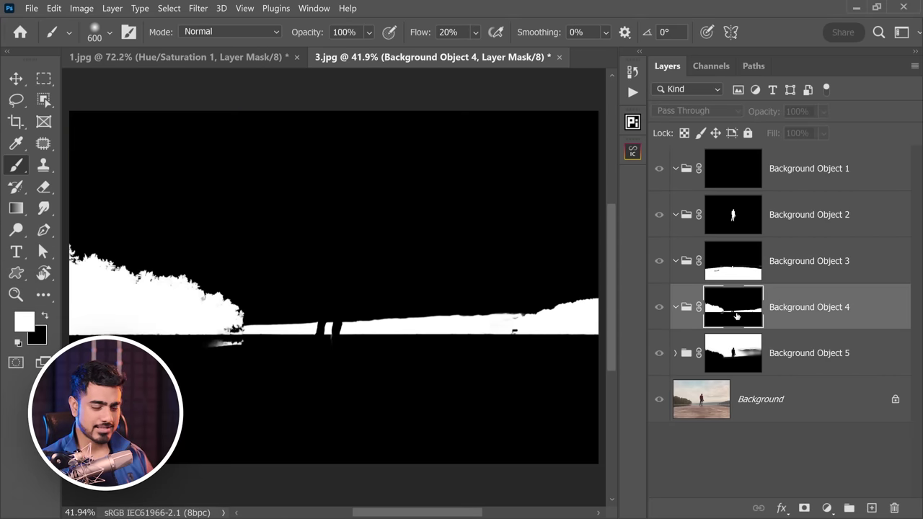
left_click(735, 316, "alt")
left_click(818, 509)
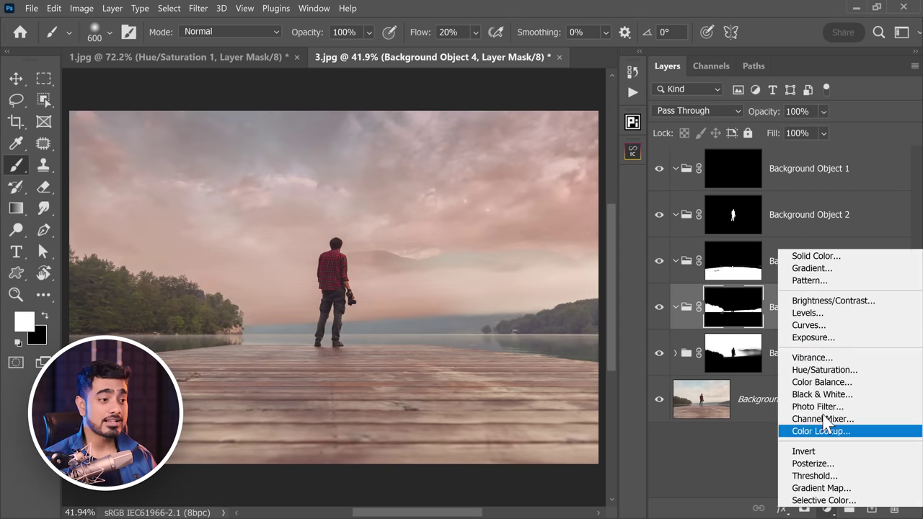
left_click(811, 325)
left_click_drag(744, 318, 750, 325)
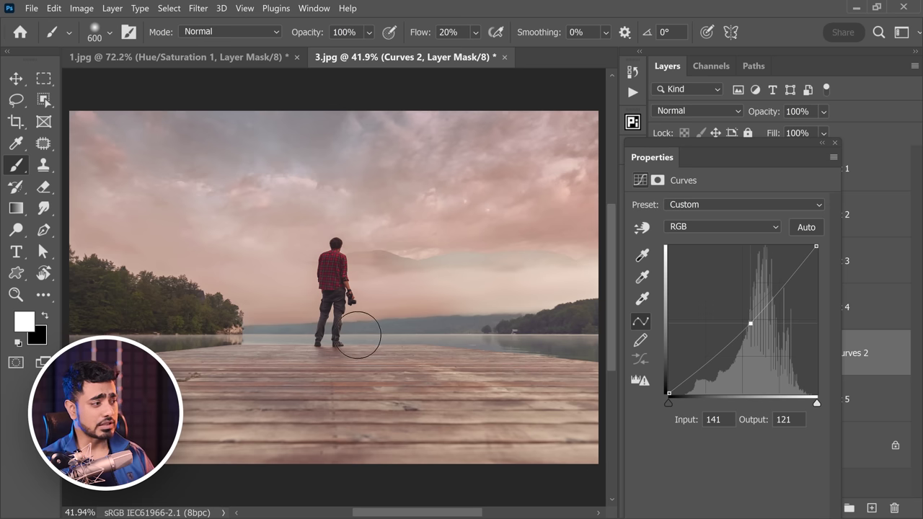
left_click(834, 143)
Step: On the Background Object 2 person mask, add a Curves S-curve brightening highlights and darkening shadows
left_click(705, 229)
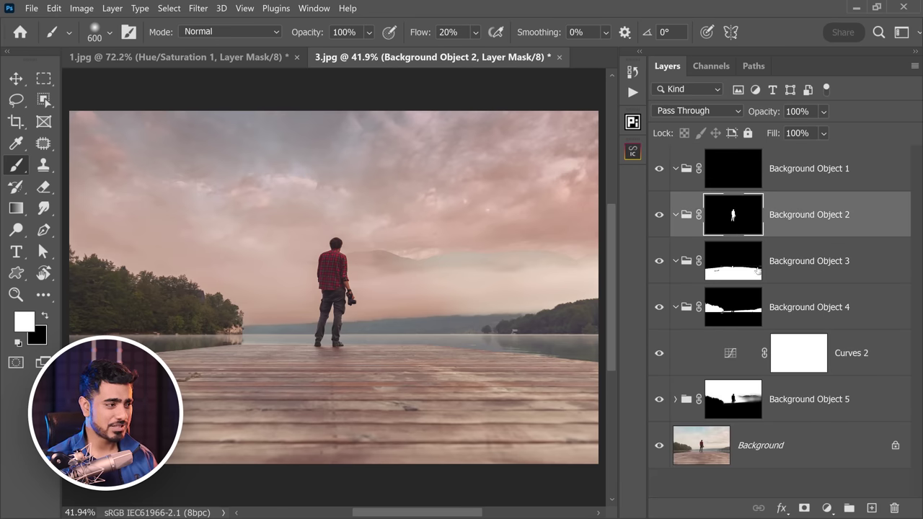
left_click(827, 507)
left_click(772, 327)
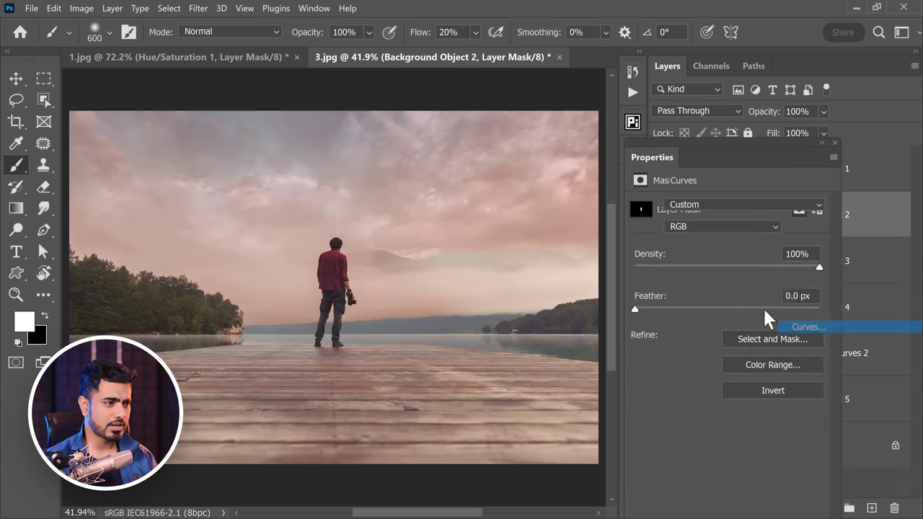
left_click_drag(780, 286, 774, 280)
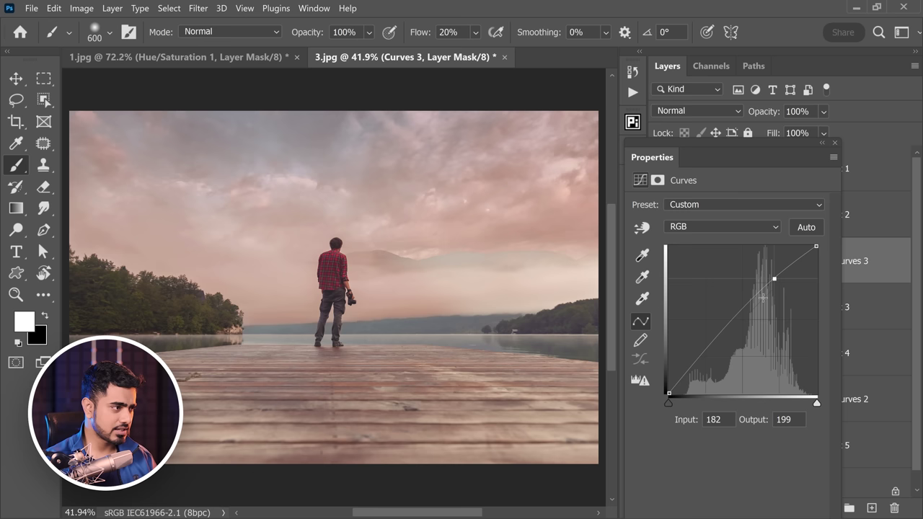
left_click_drag(712, 343, 717, 348)
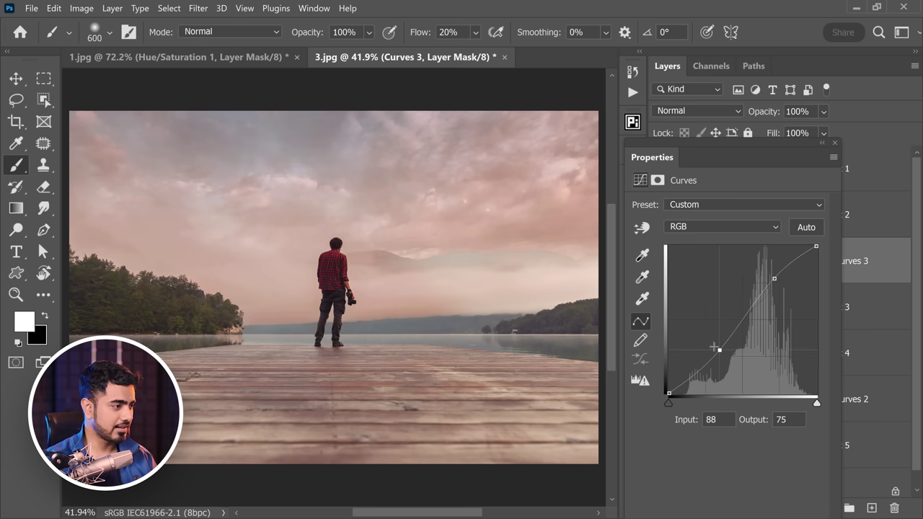
left_click(832, 143)
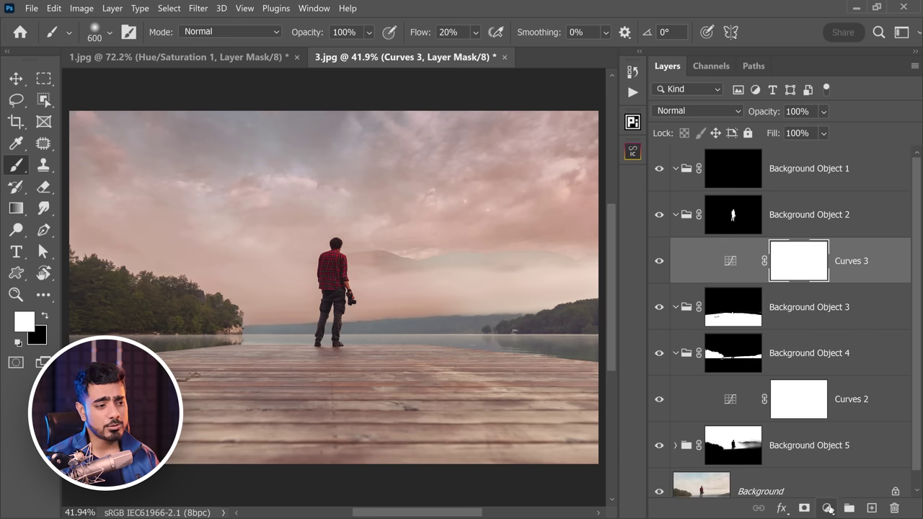
Step: Add a Vibrance adjustment for the person set to +35
left_click(829, 509)
left_click(807, 359)
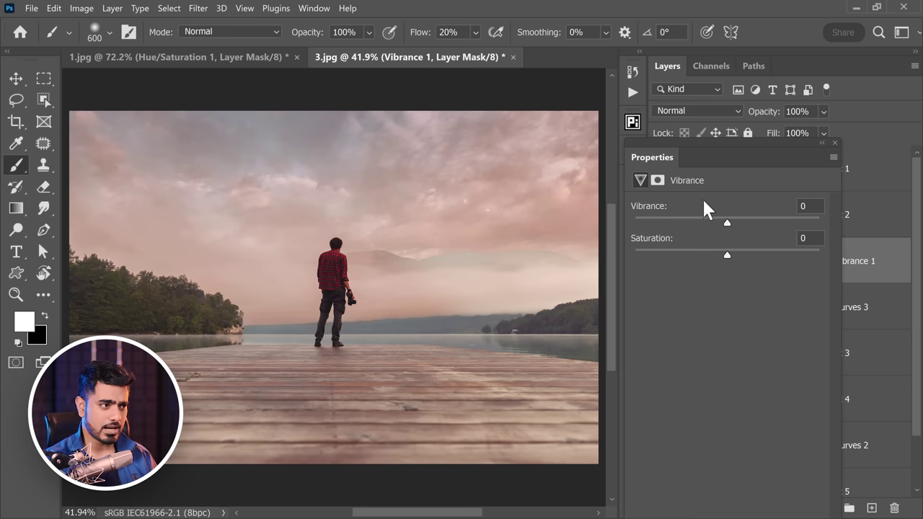
left_click_drag(725, 219, 759, 222)
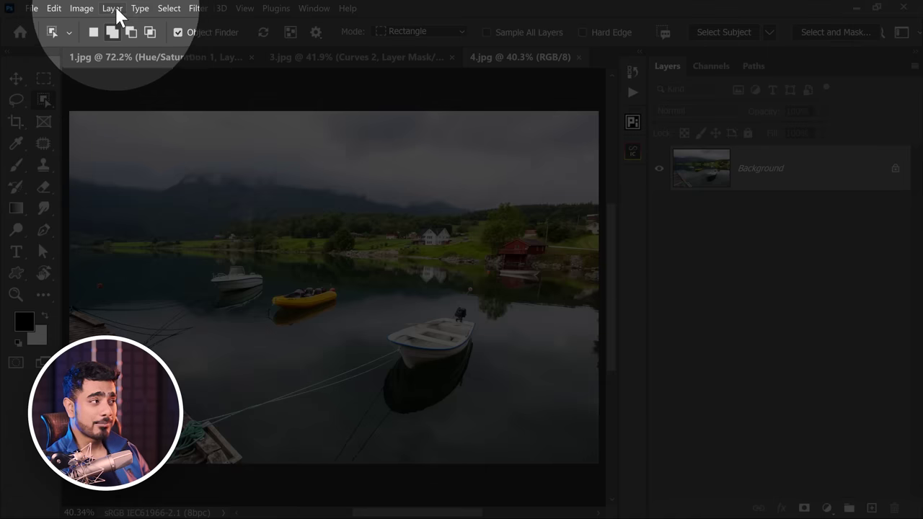
Step: Run Layer > Mask All Objects on the boat photo 4.jpg
left_click(114, 9)
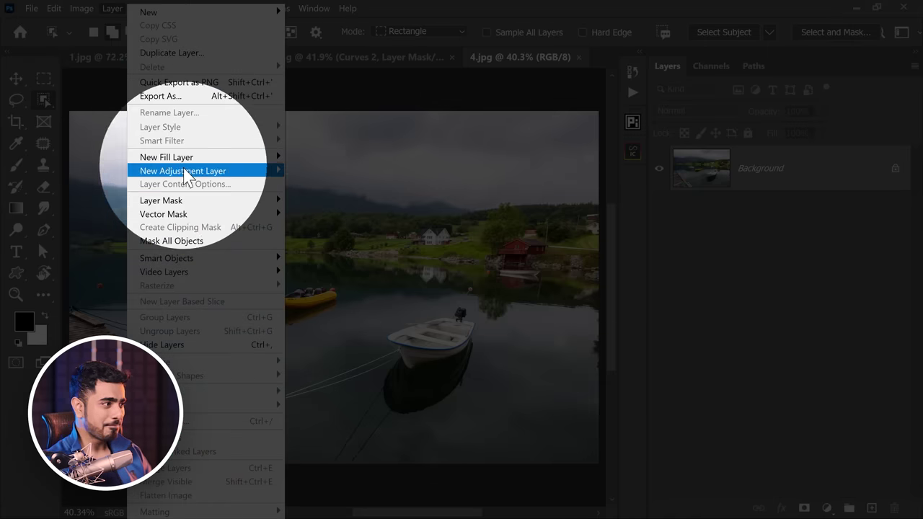
left_click(183, 246)
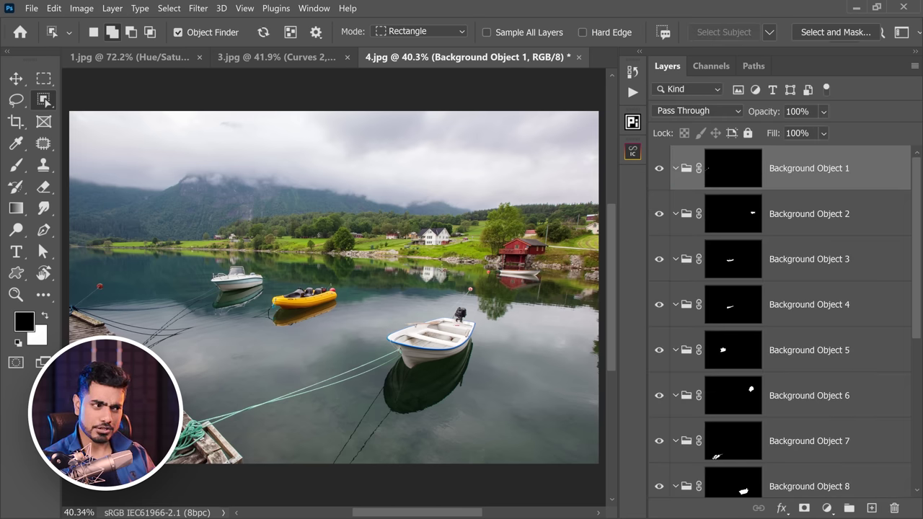
scroll(732, 355, "down", 4)
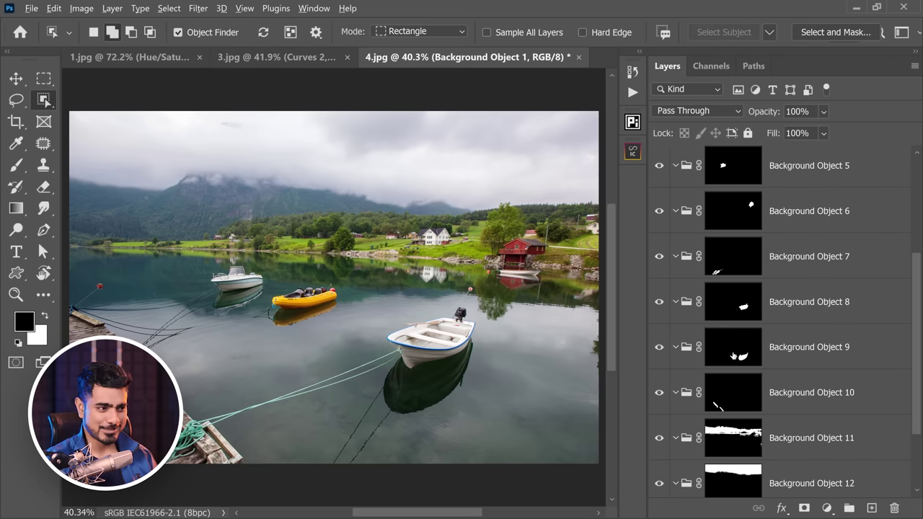
Step: Preview the Background Object 9 and Background Object 8 masks full-canvas, returning to normal view each time
left_click(732, 355, "alt")
left_click(732, 355, "alt")
left_click(733, 302, "alt")
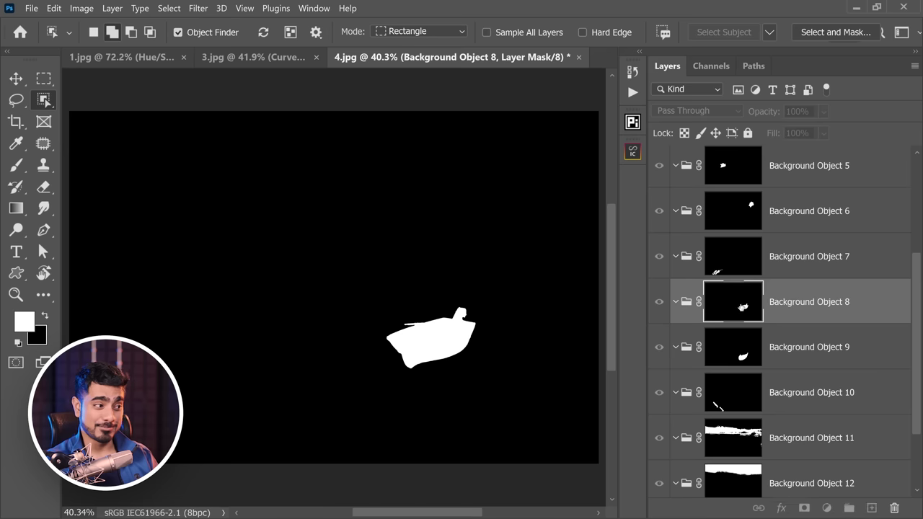
left_click(733, 302, "alt")
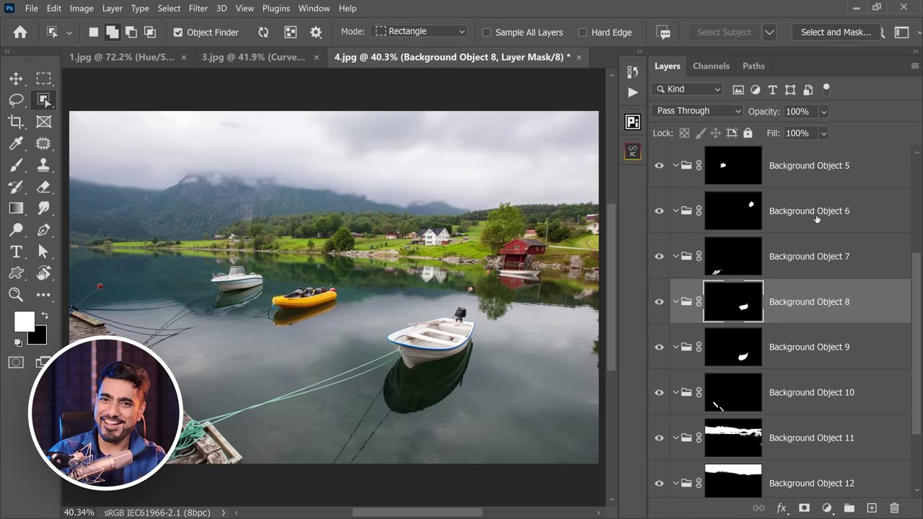